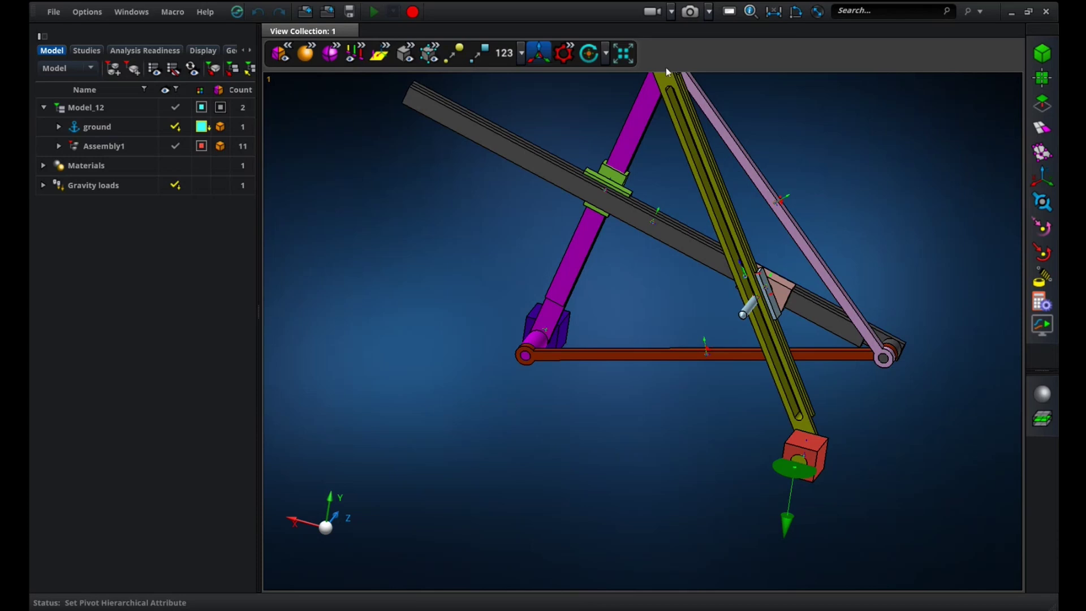
Examine the whole linkage mechanism from several angles and distances.
scroll(384, 389, "down", 2)
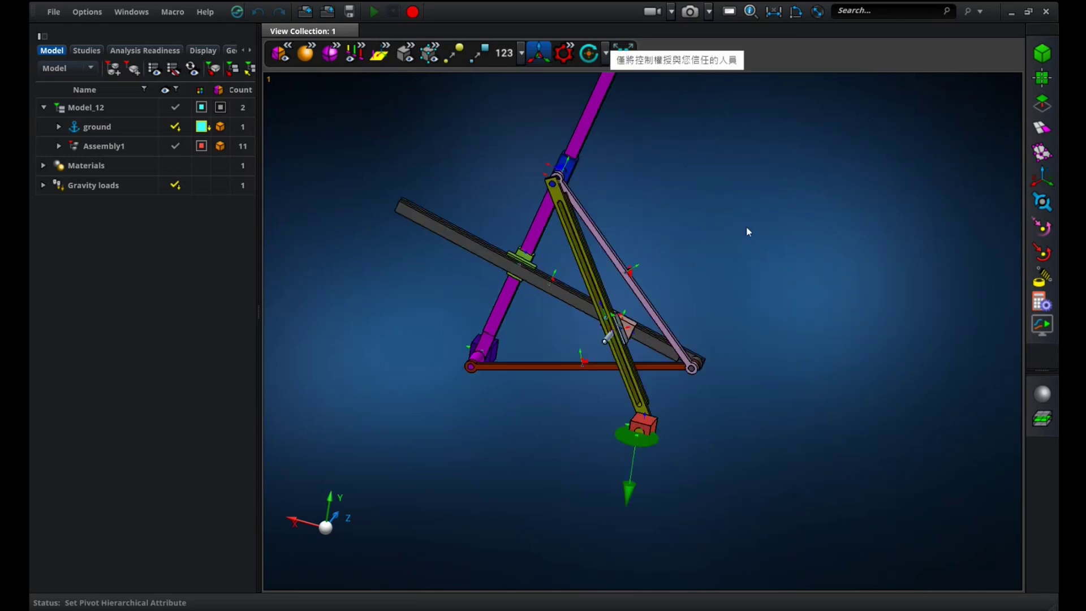
scroll(554, 450, "down", 2)
scroll(644, 329, "up", 2)
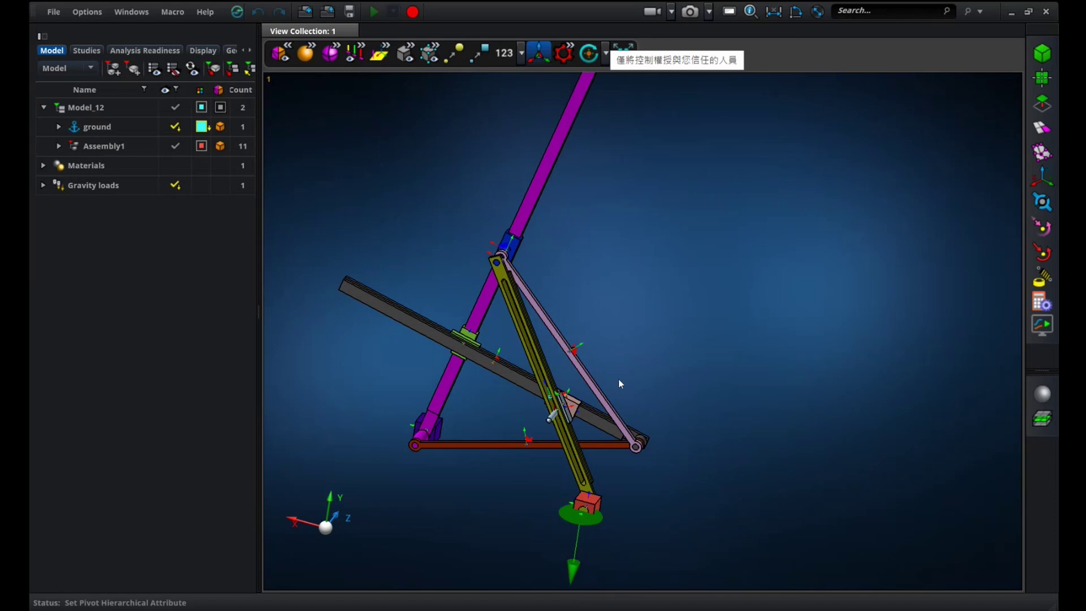
scroll(565, 373, "up", 5)
scroll(558, 371, "down", 5)
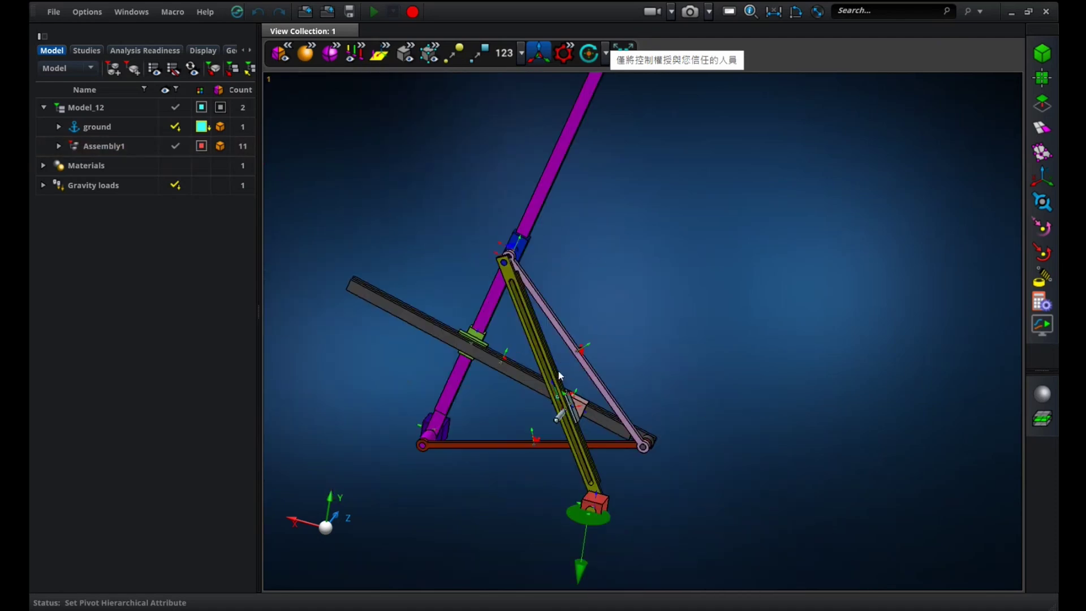
scroll(558, 372, "down", 2)
scroll(559, 371, "up", 5)
scroll(559, 371, "down", 5)
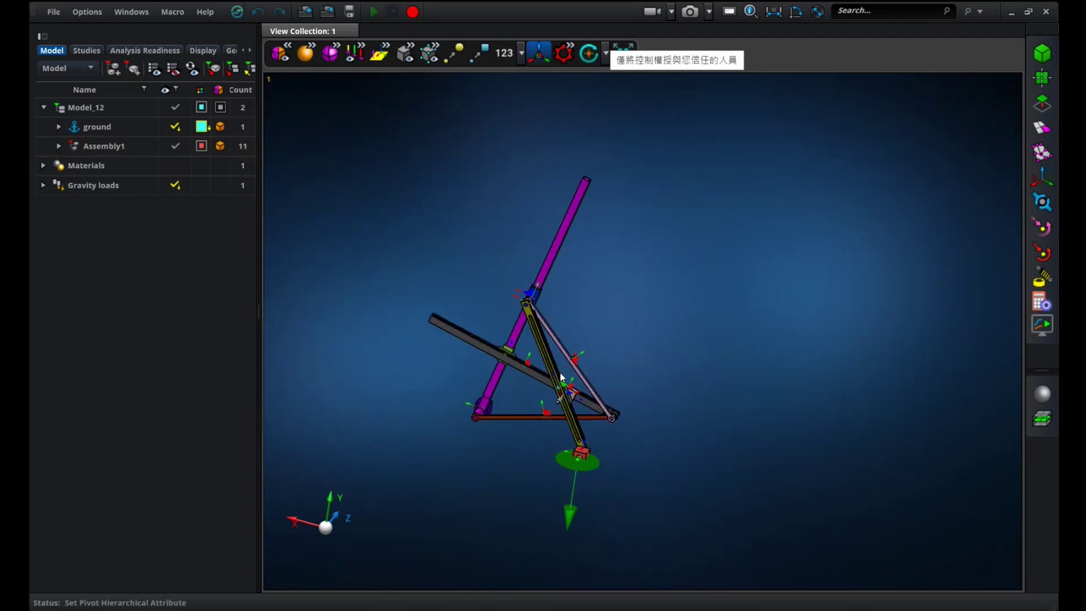
left_click_drag(588, 344, 596, 321, "ctrl")
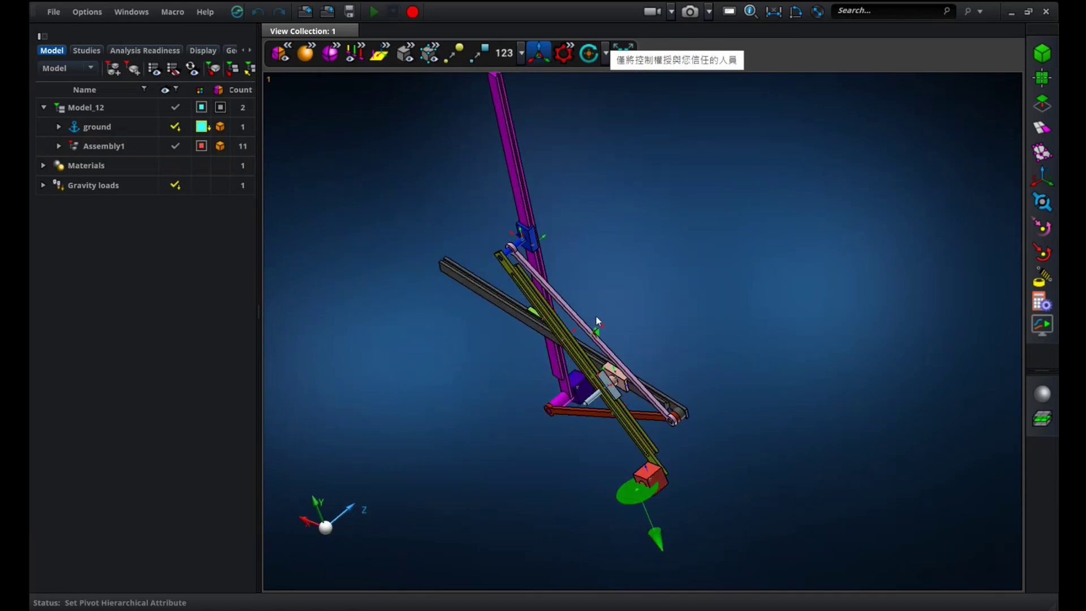
right_click_drag(610, 317, 614, 351, "ctrl")
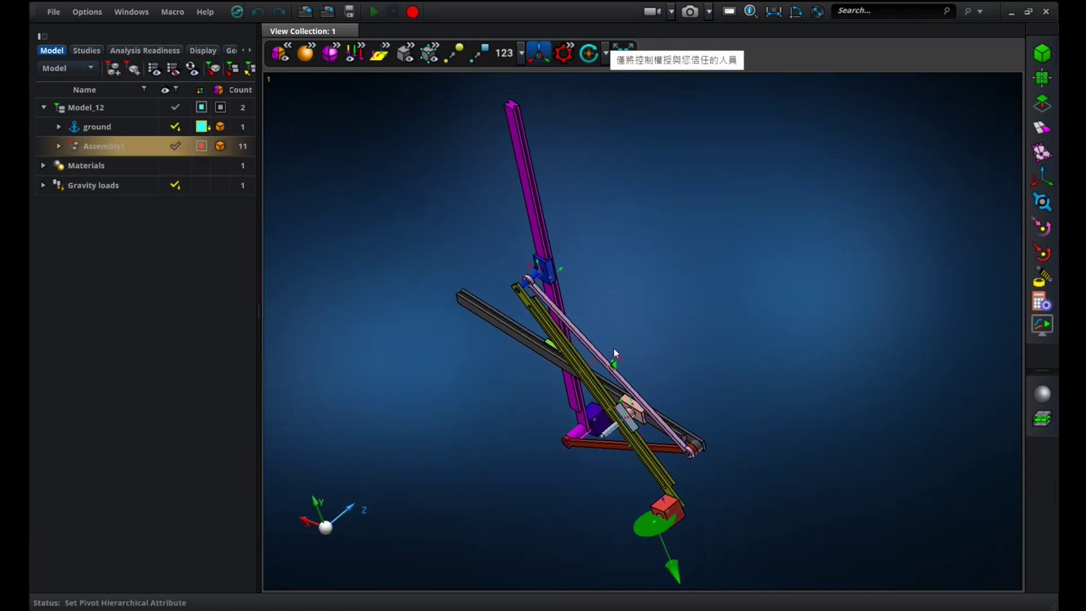
left_click_drag(614, 349, 613, 308, "ctrl")
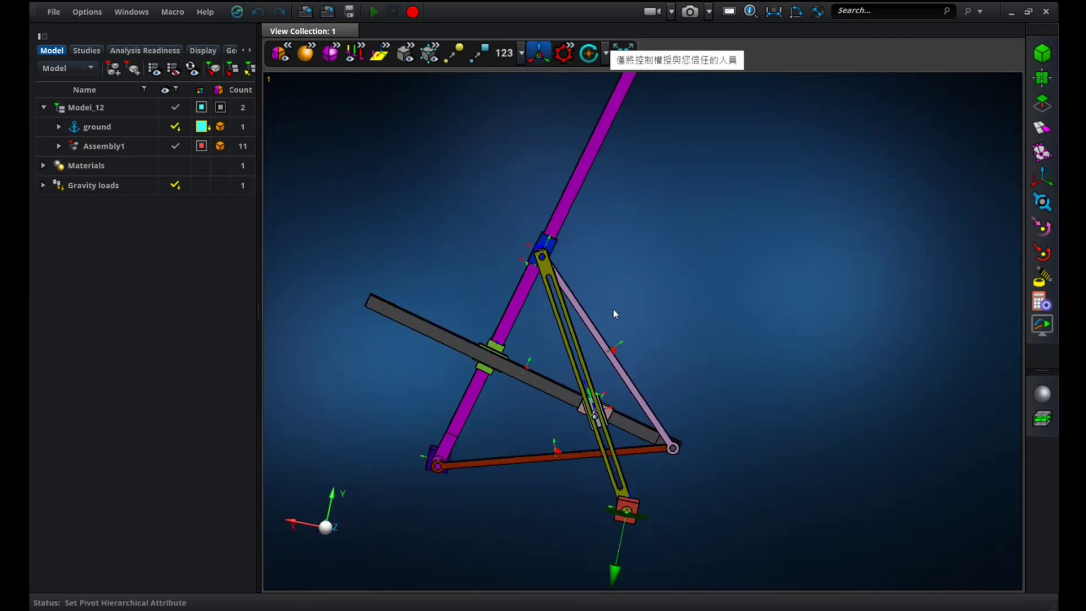
scroll(613, 308, "down", 2)
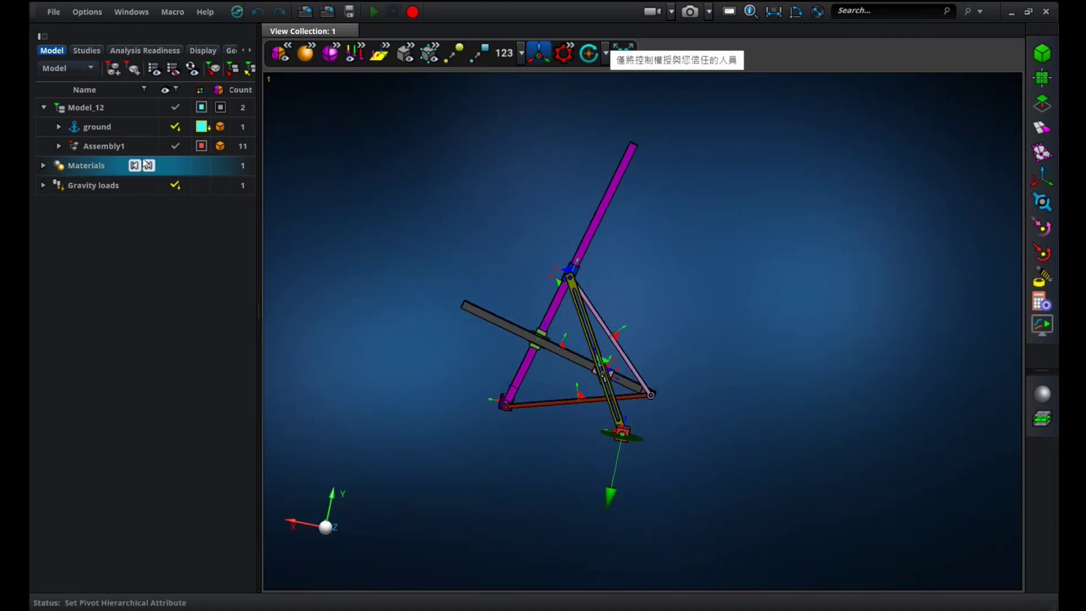
In Assembly1, hide BaseB_1 and show it again, then do the same with Bar3_1.
left_click(59, 147)
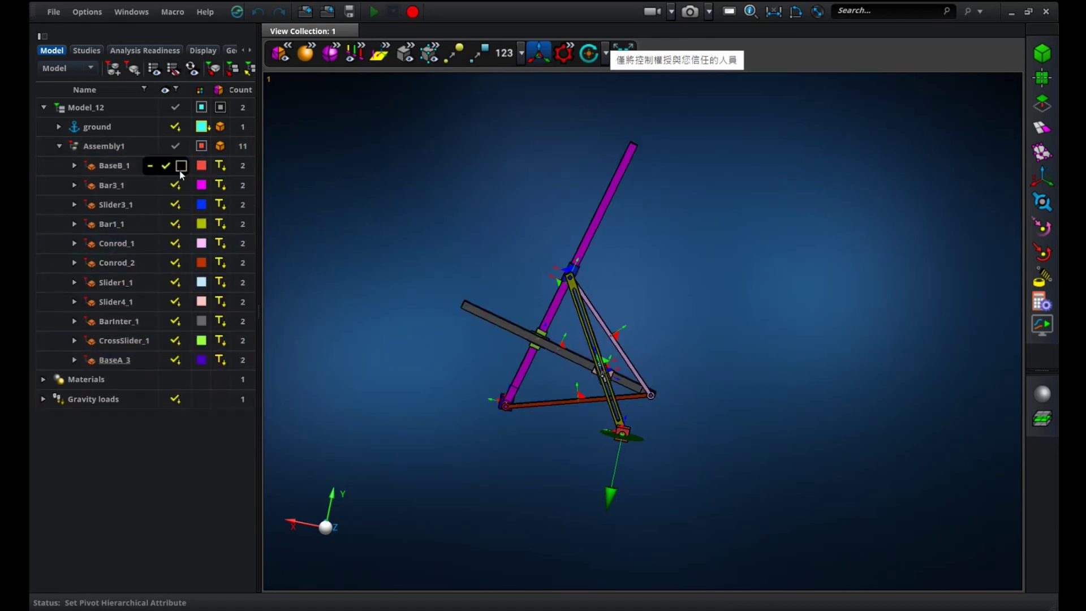
left_click(181, 170)
left_click(166, 167)
mouse_move(181, 199)
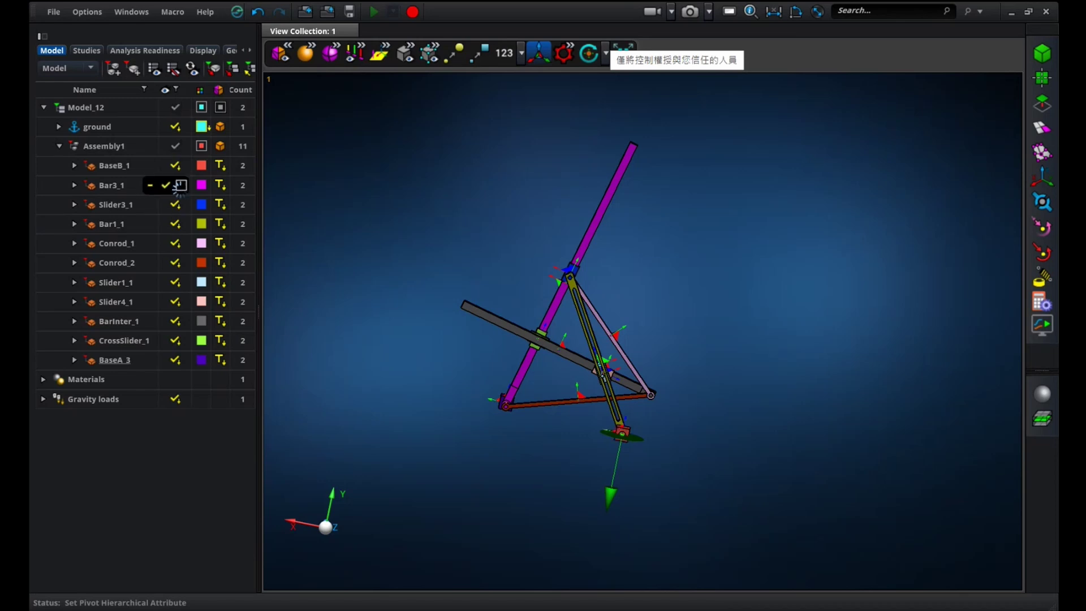
left_click(181, 185)
left_click(166, 186)
left_click(187, 186)
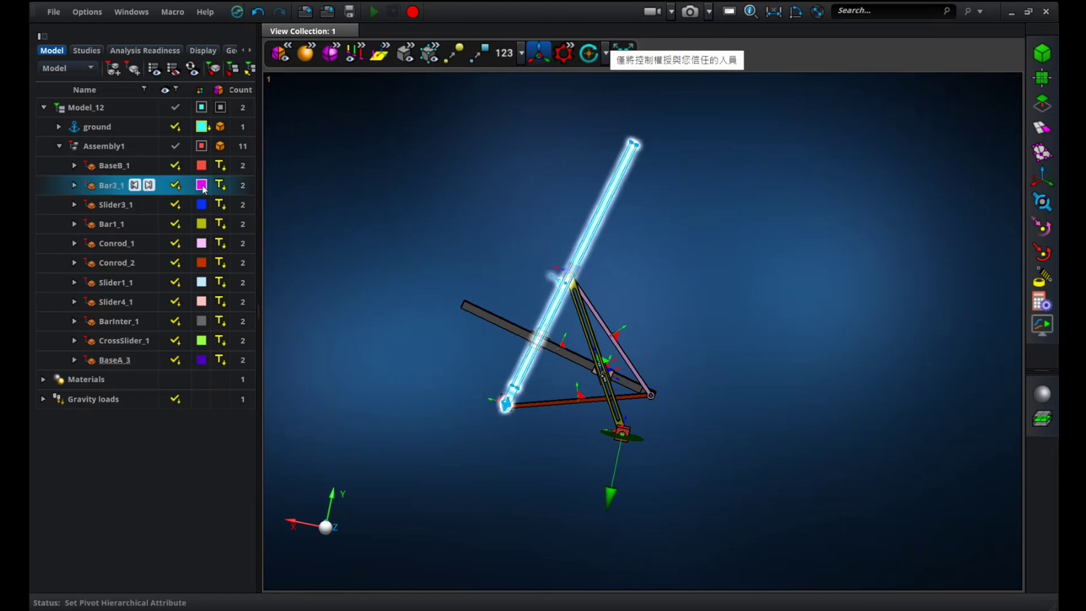
Change the color of Bar3_1 to a light tan theme color.
left_click(201, 186)
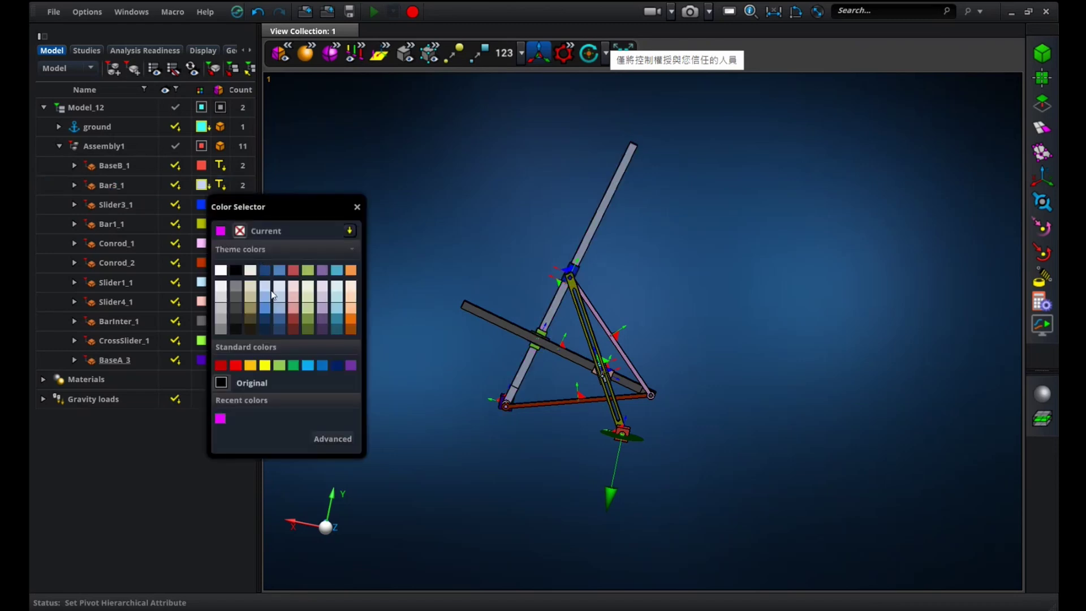
left_click(252, 284)
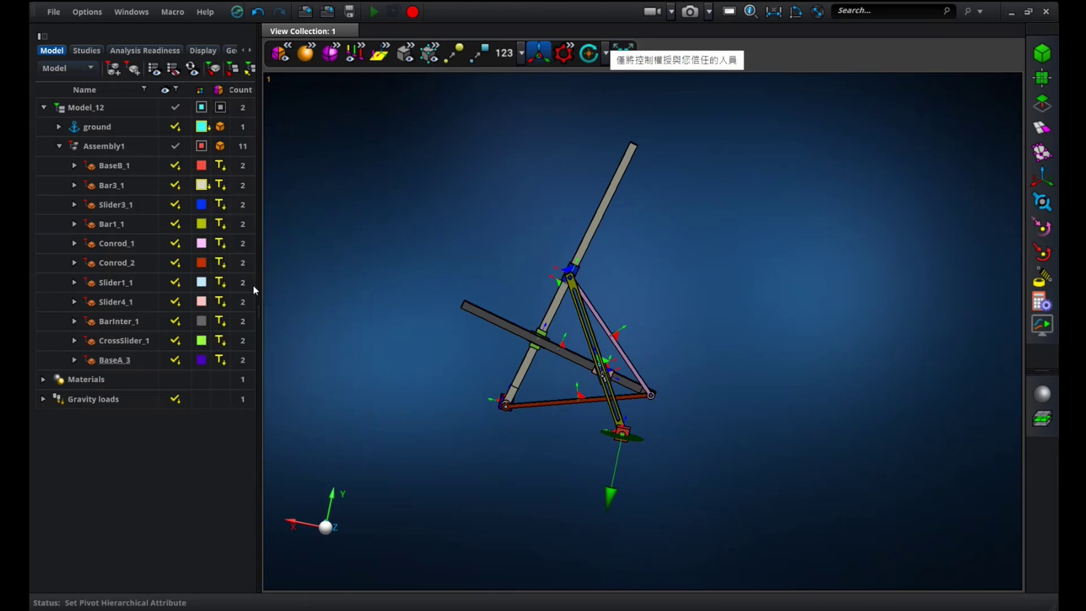
left_click(209, 190)
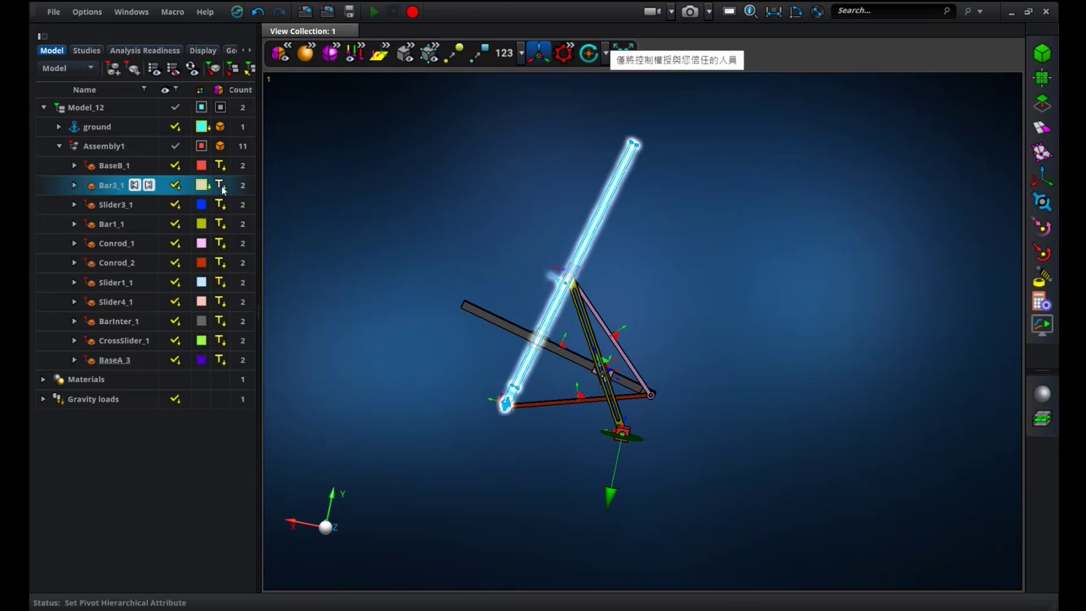
Try a different transparency and different CAD rendering styles on Bar3_1.
left_click(224, 190)
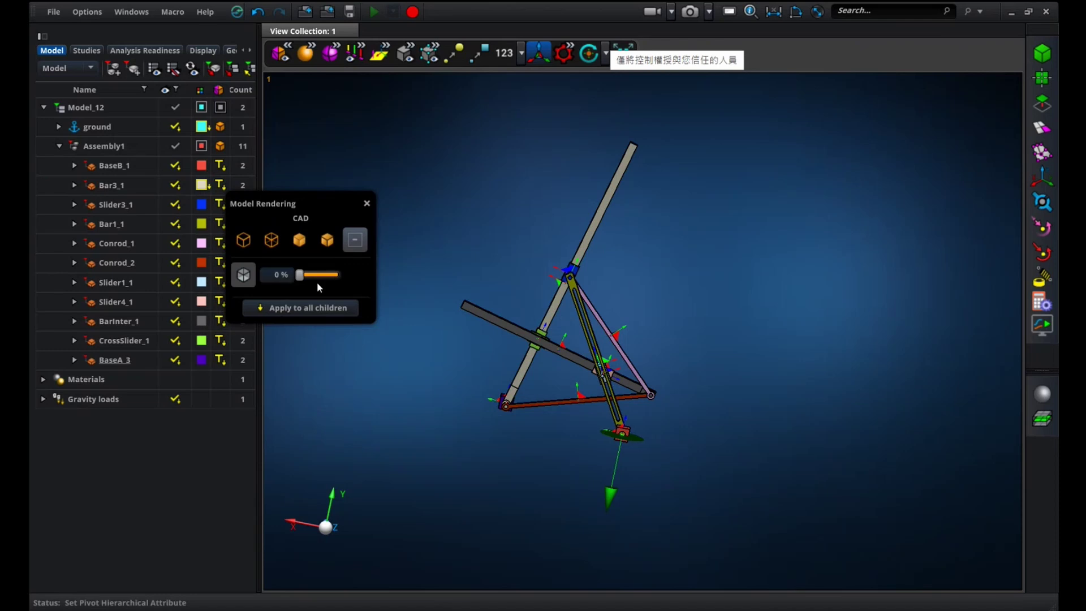
left_click_drag(321, 276, 317, 276)
left_click(272, 240)
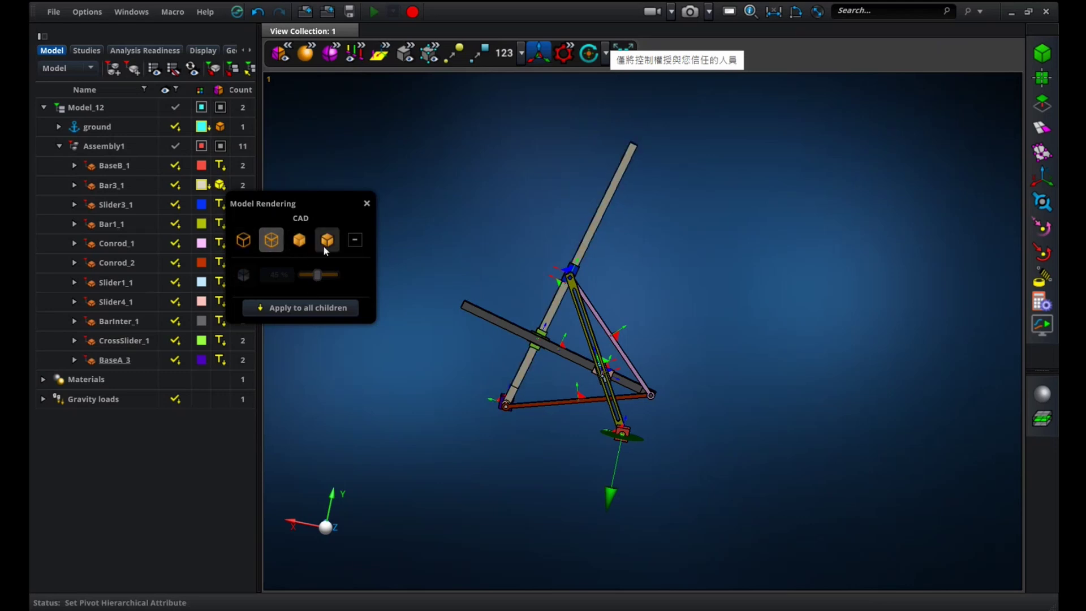
left_click(355, 240)
left_click(355, 240)
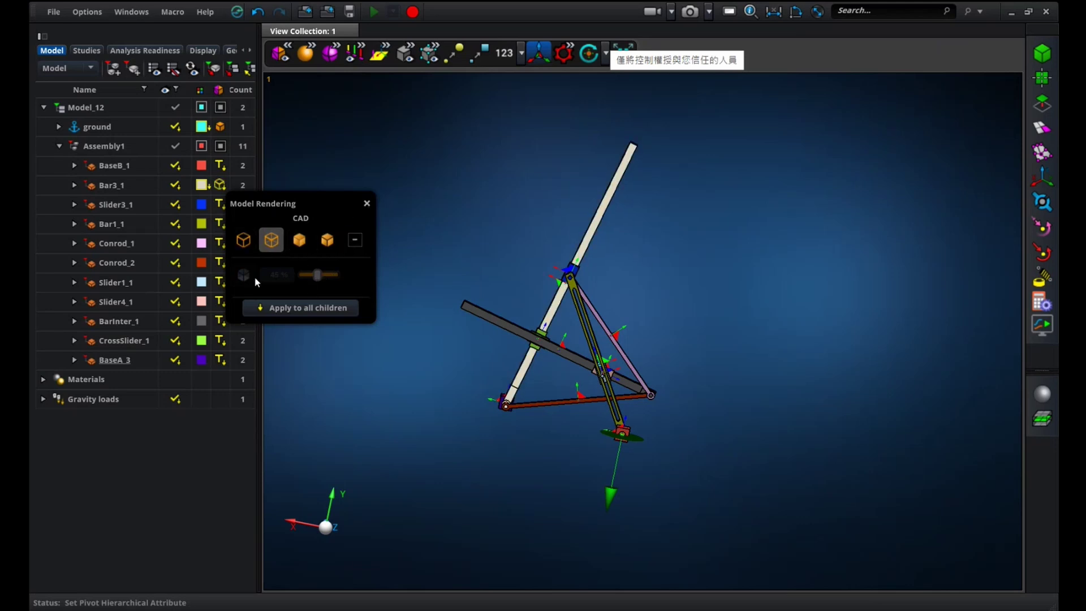
left_click(366, 203)
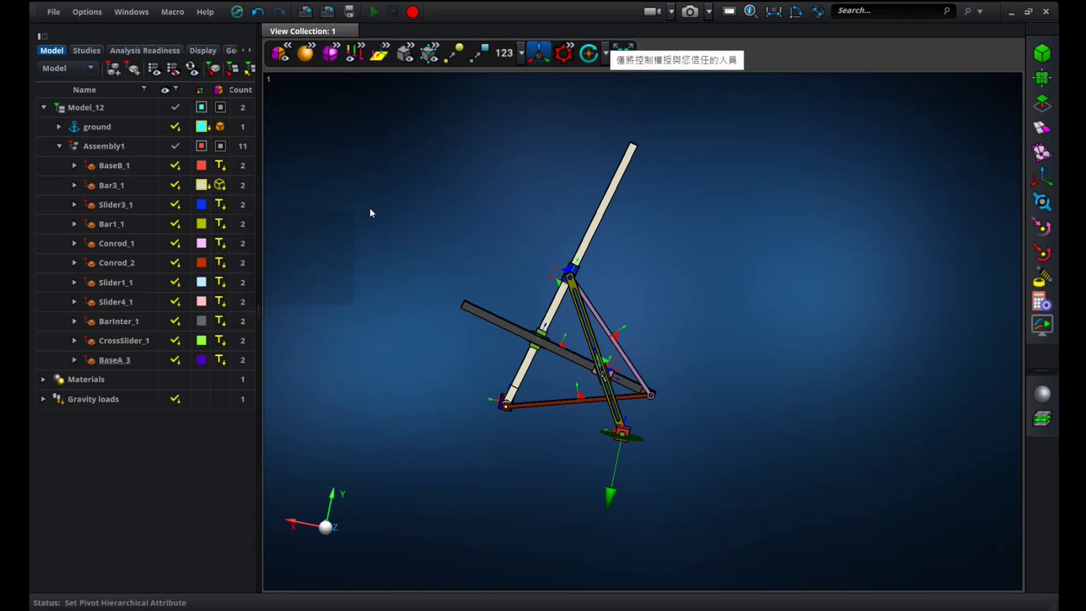
Display Bar3_1 as a wireframe.
left_click(220, 205)
left_click(243, 240)
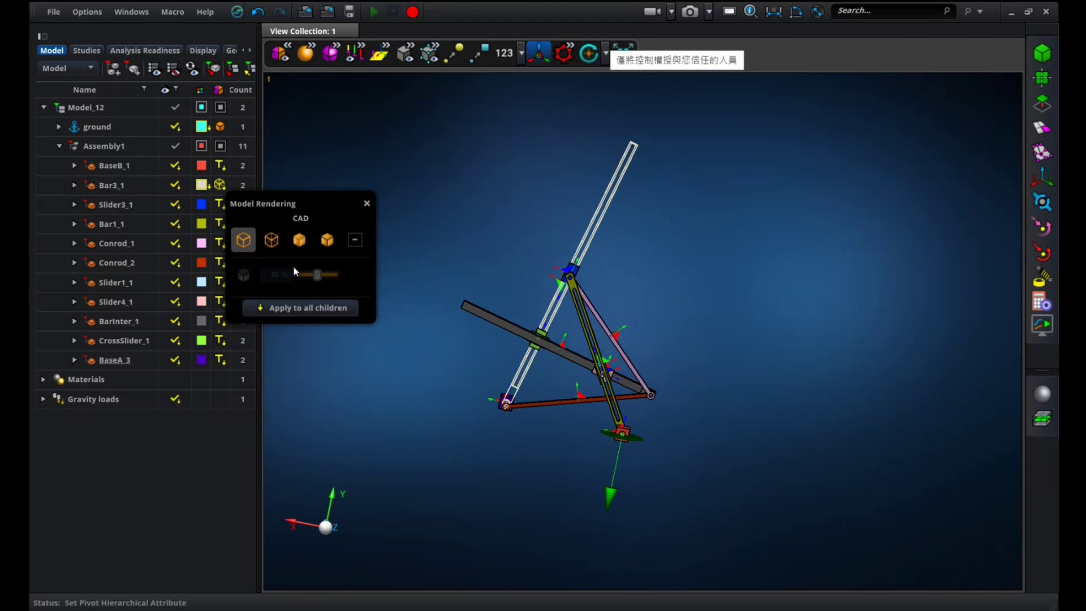
left_click(366, 204)
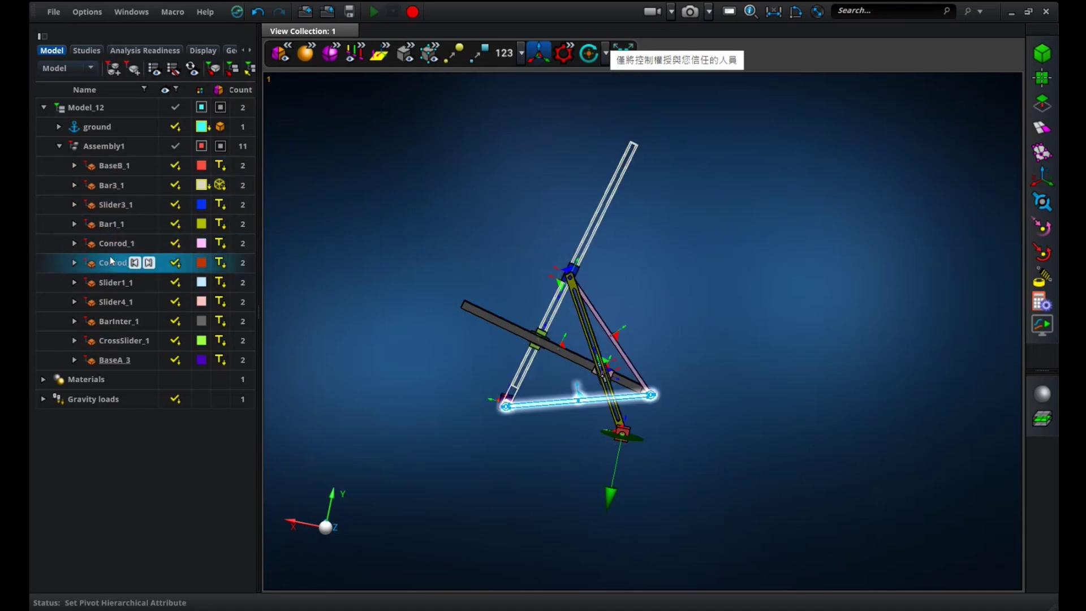
Add a new assembly to Model_12 and move Bar3_1 from Assembly1 into it.
left_click(59, 147)
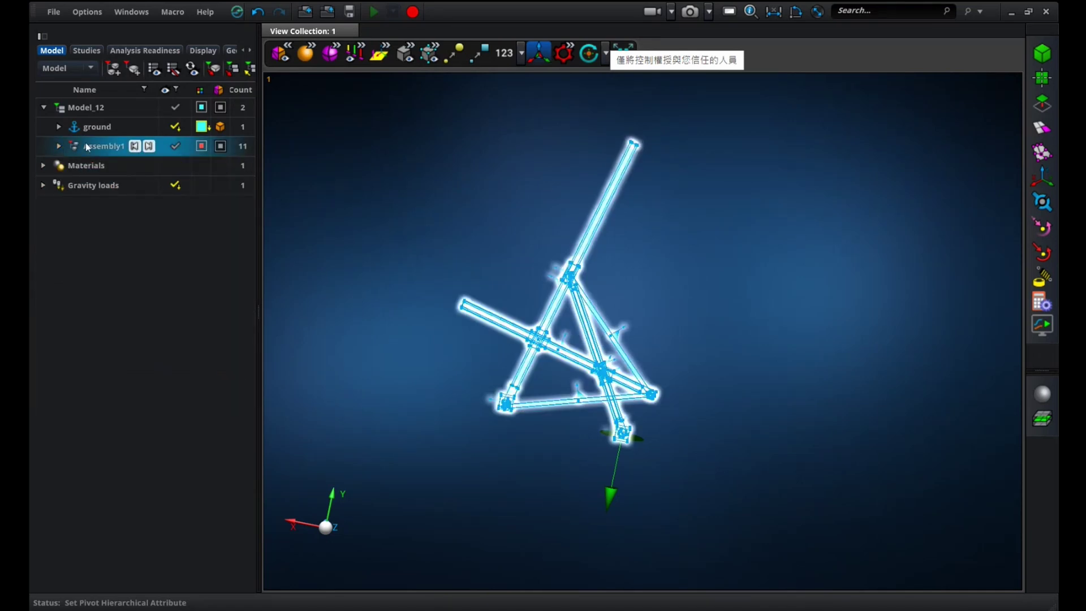
left_click(113, 71)
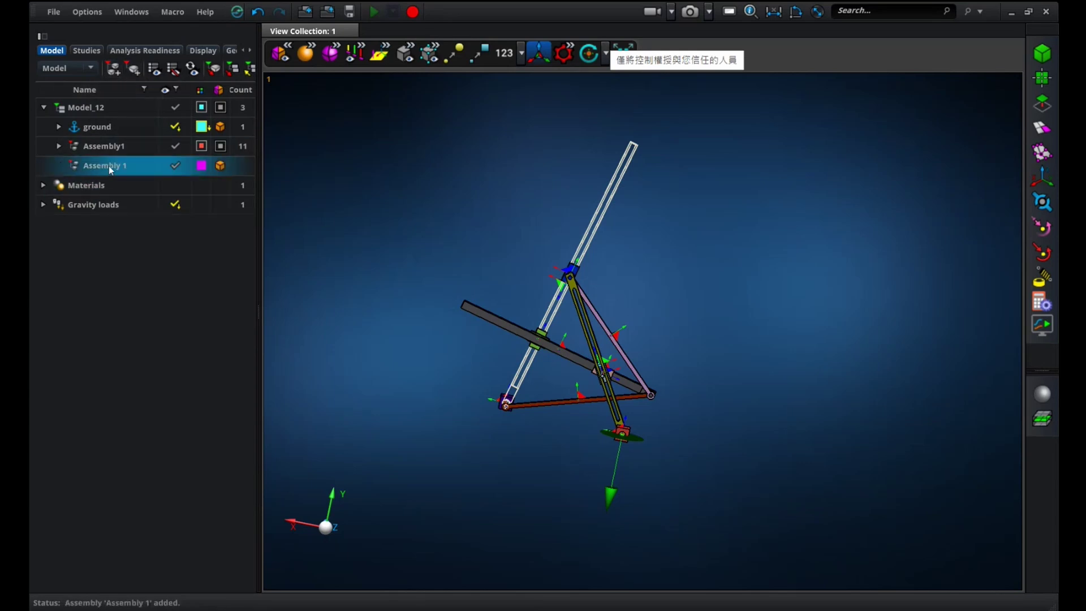
left_click(59, 146)
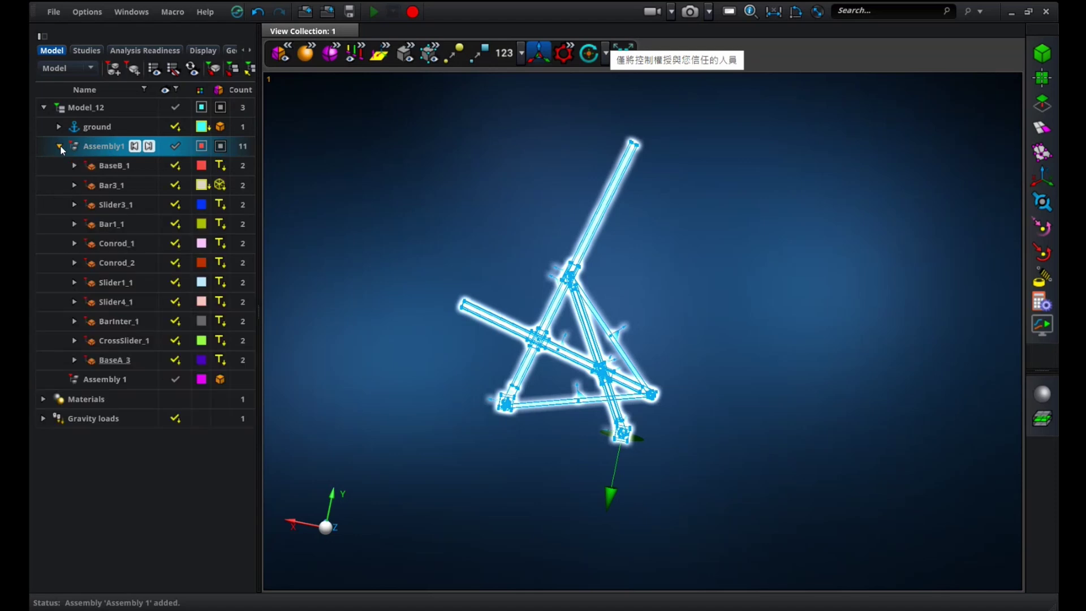
left_click_drag(108, 185, 100, 379)
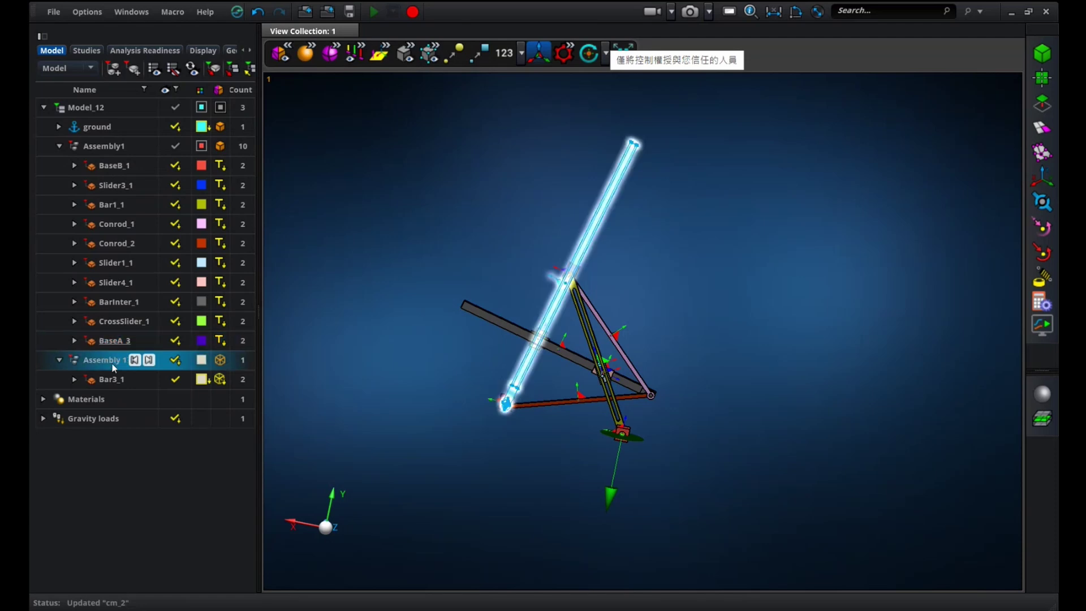
Undo the move of Bar3_1, the new assembly and the wireframe rendering.
left_click(257, 12)
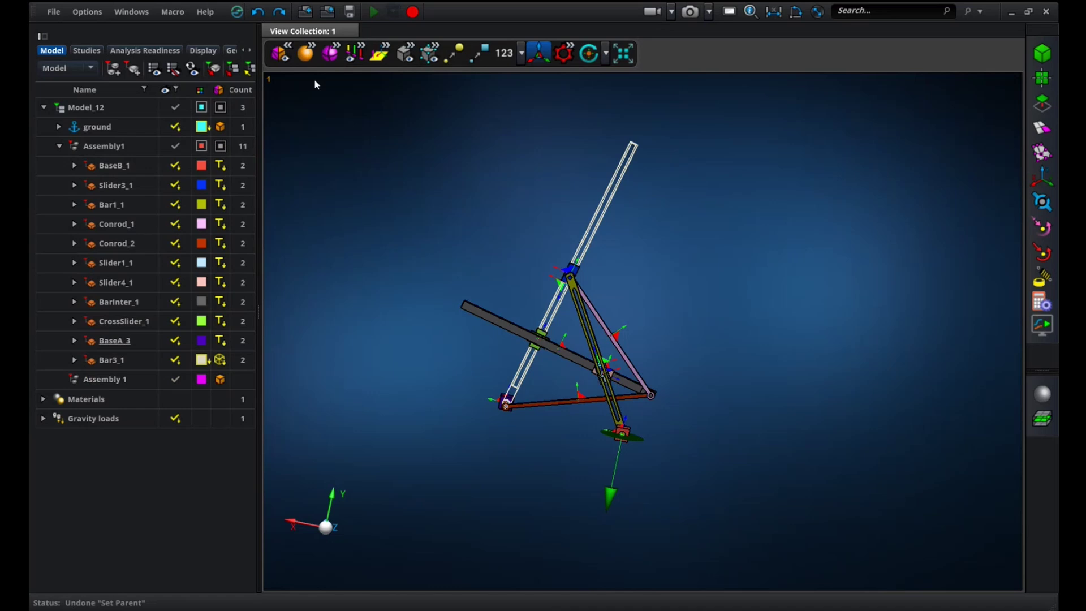
left_click(259, 12)
left_click(259, 11)
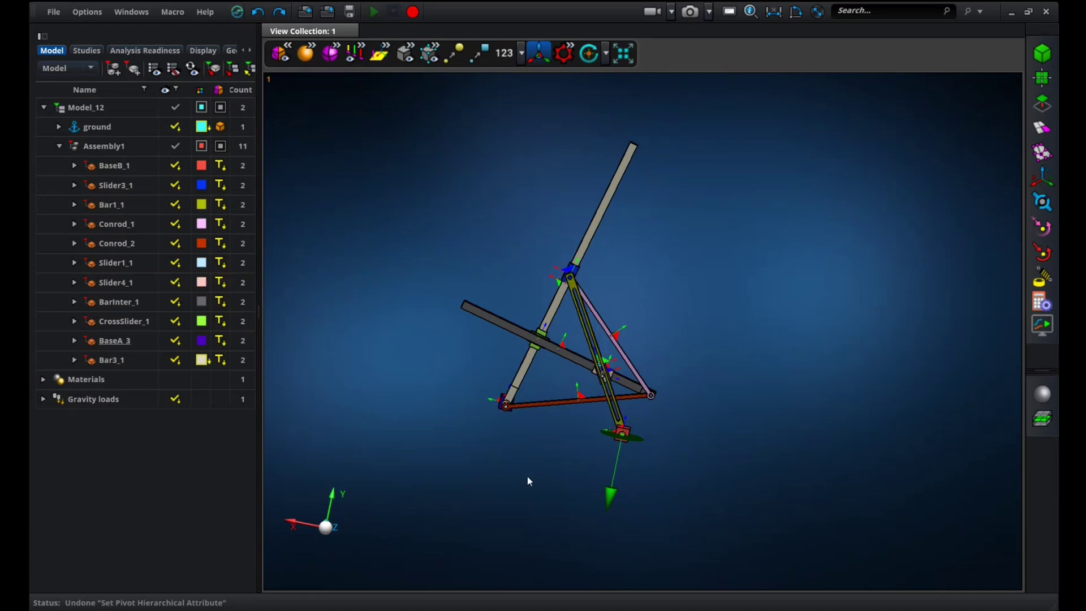
Show only Bar3_1 and Conrod_2, hiding all other parts, and focus on where the two meet.
scroll(565, 396, "up", 5)
middle_click_drag(521, 378, 498, 390)
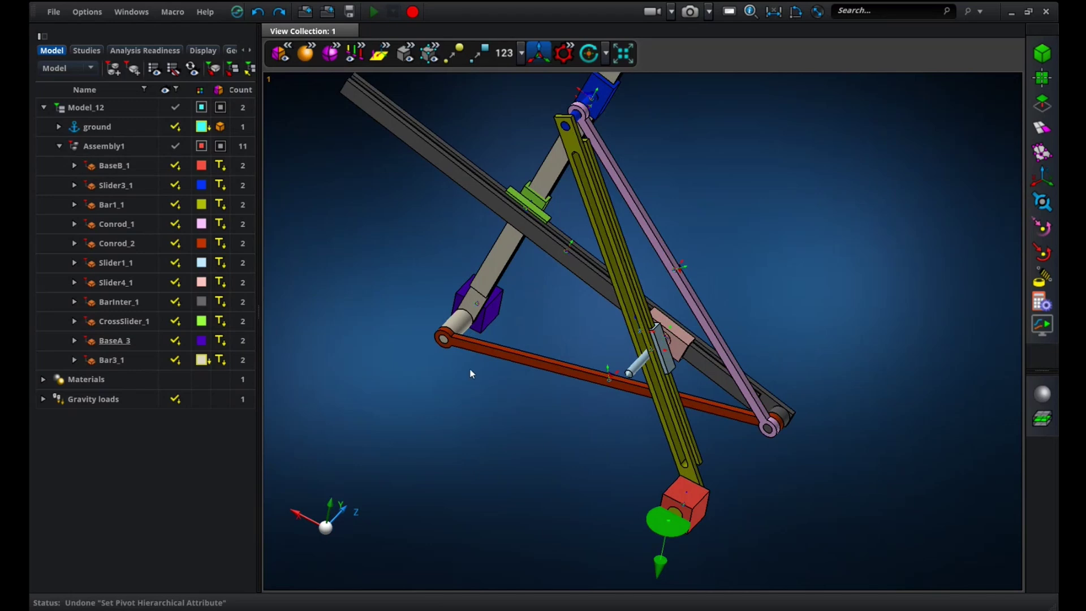
scroll(410, 286, "up", 4)
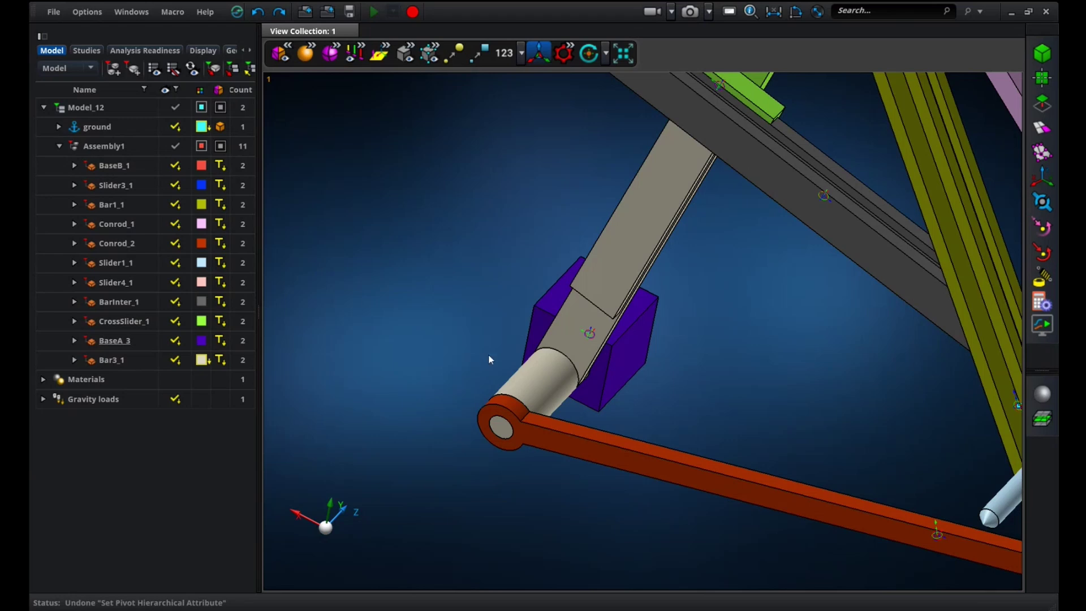
scroll(571, 404, "up", 5)
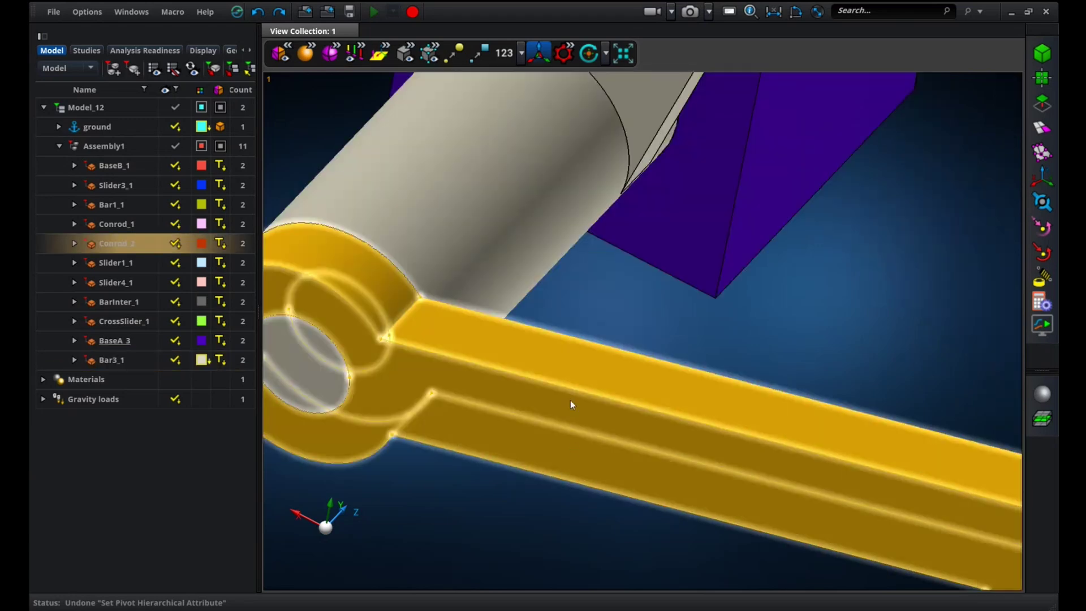
scroll(611, 351, "down", 5)
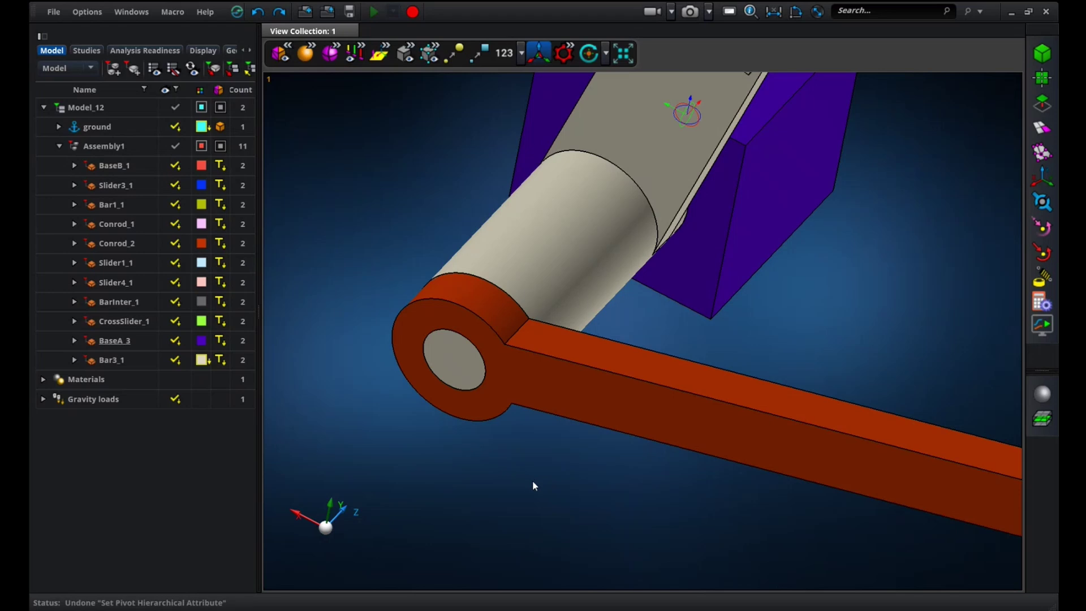
scroll(526, 483, "down", 3)
left_click(534, 394)
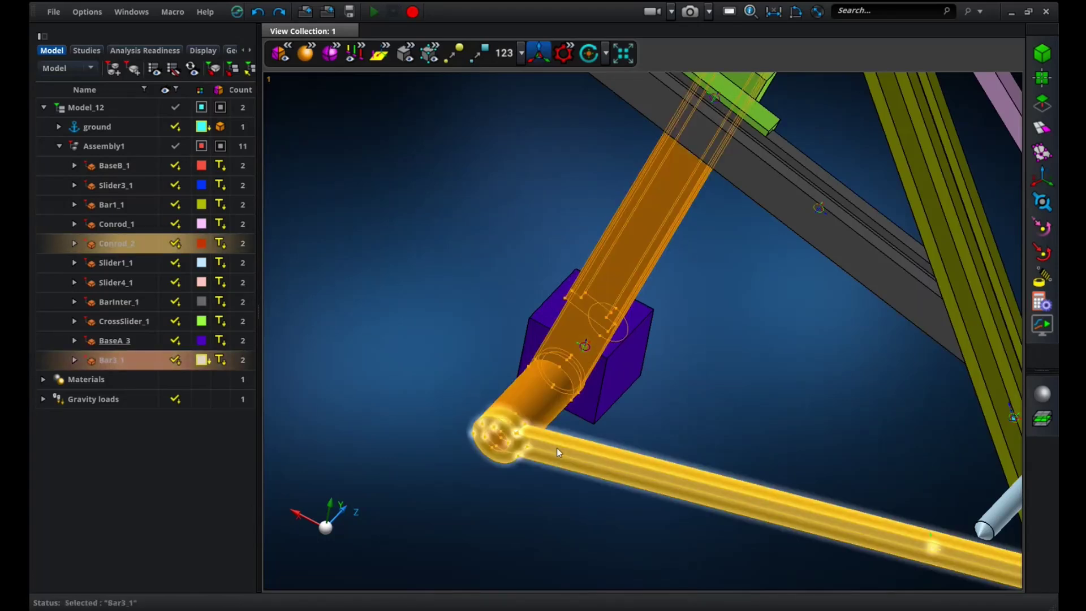
left_click(540, 444, "ctrl")
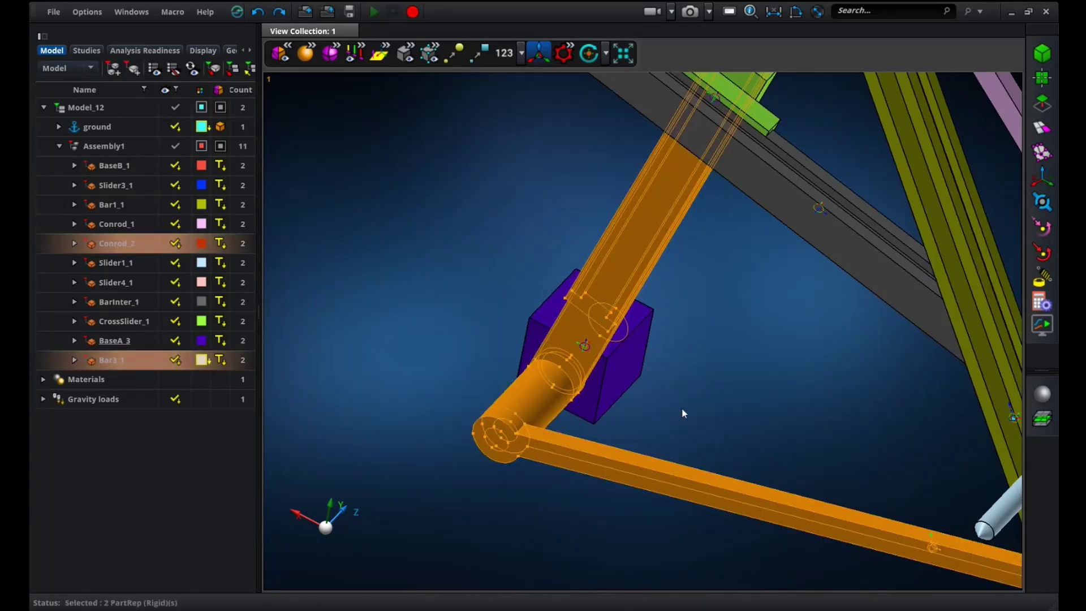
right_click(576, 467)
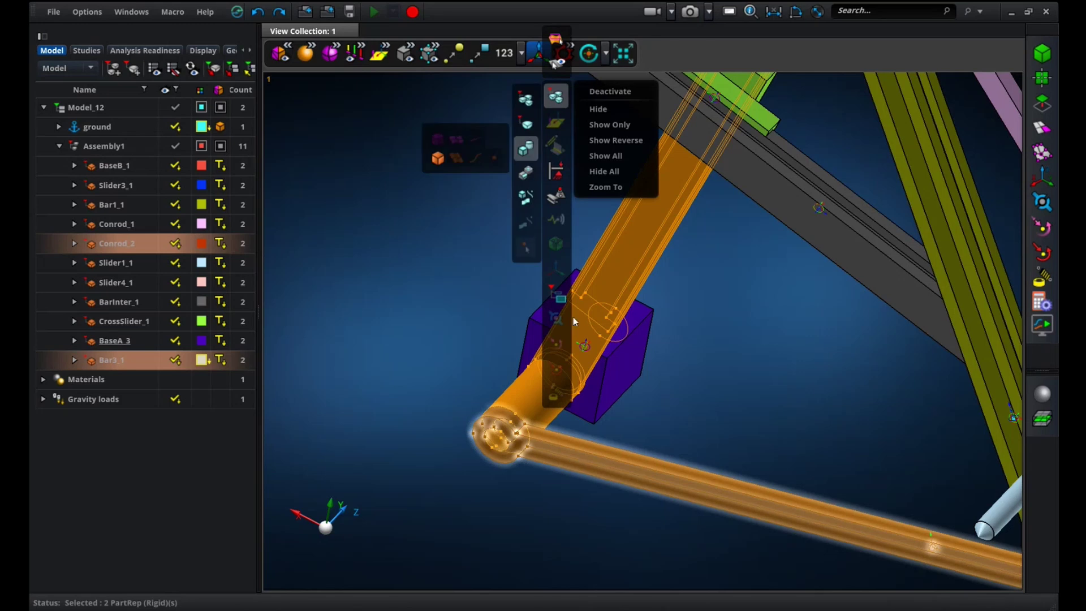
left_click(611, 124)
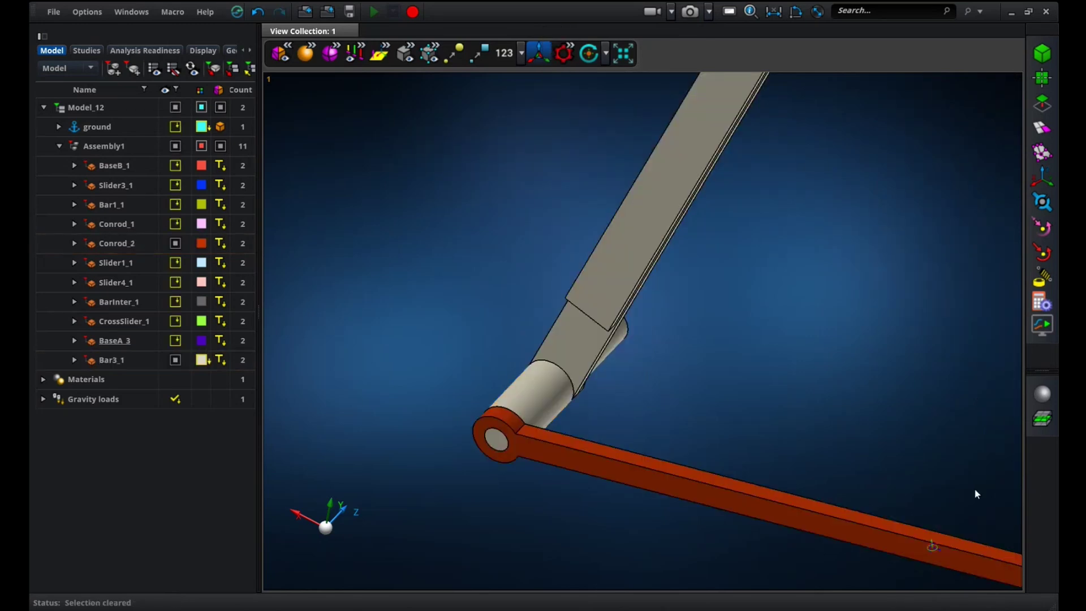
scroll(547, 450, "up", 5)
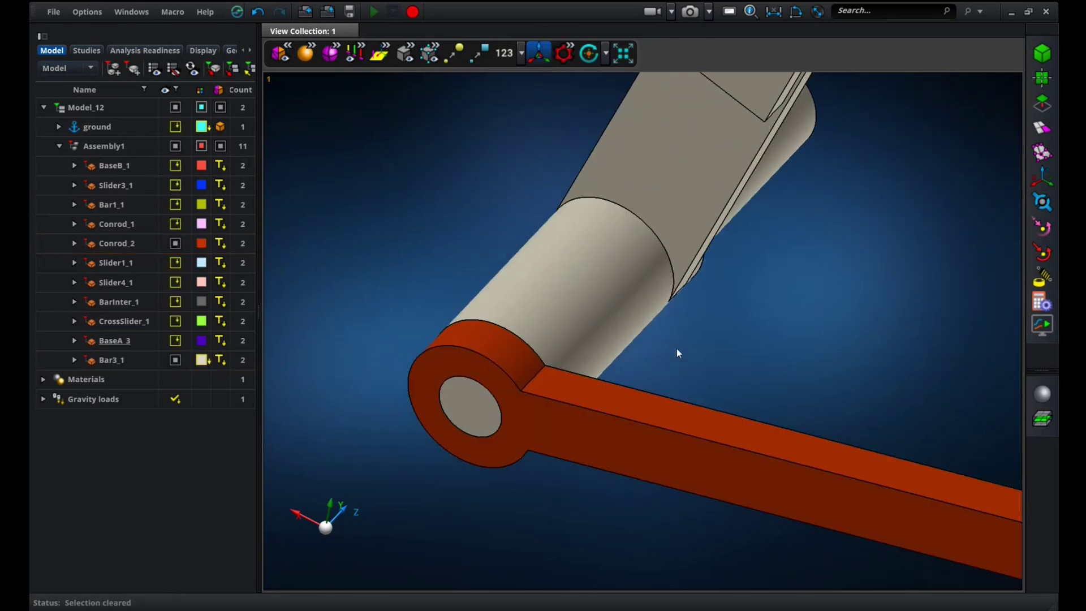
Create a revolute joint between Bar3_1 and Conrod_2, located and oriented by Bar3_1's cylindrical face at the connection.
scroll(676, 348, "up", 2)
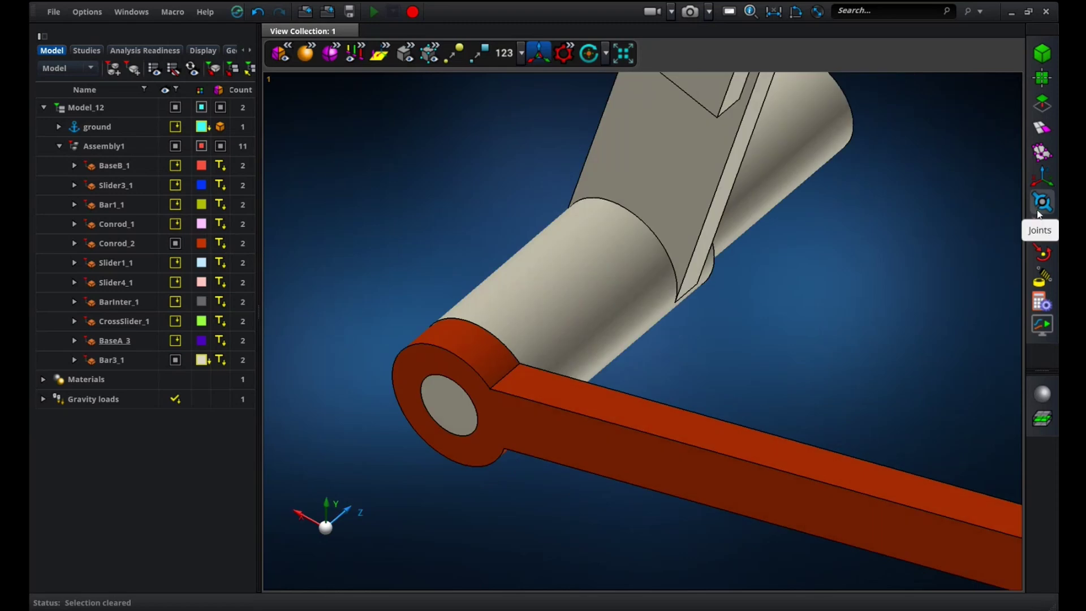
left_click(1038, 208)
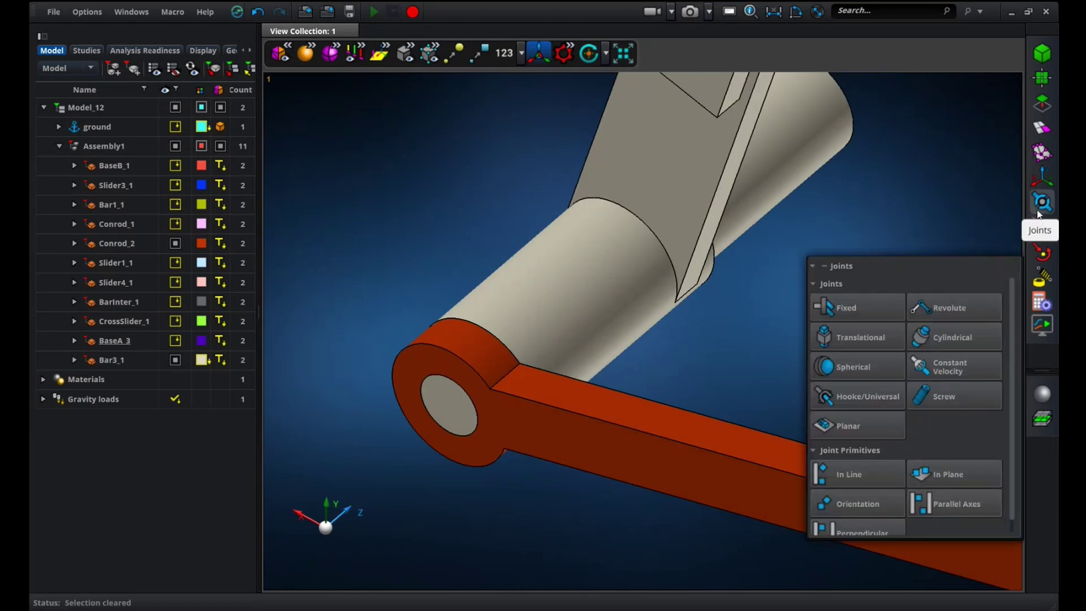
left_click(943, 311)
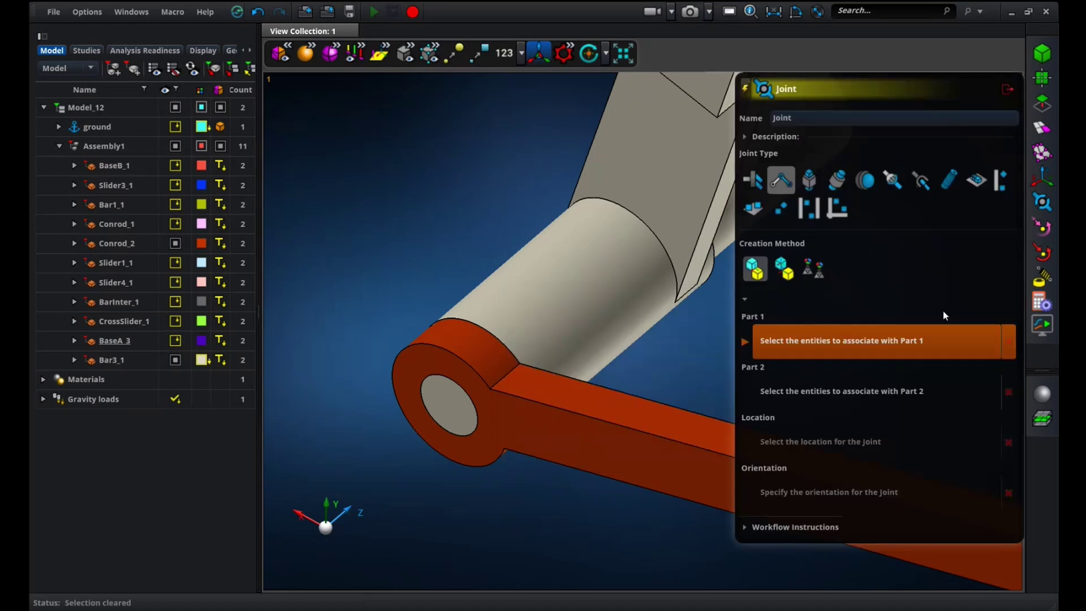
middle_click_drag(742, 331, 413, 433)
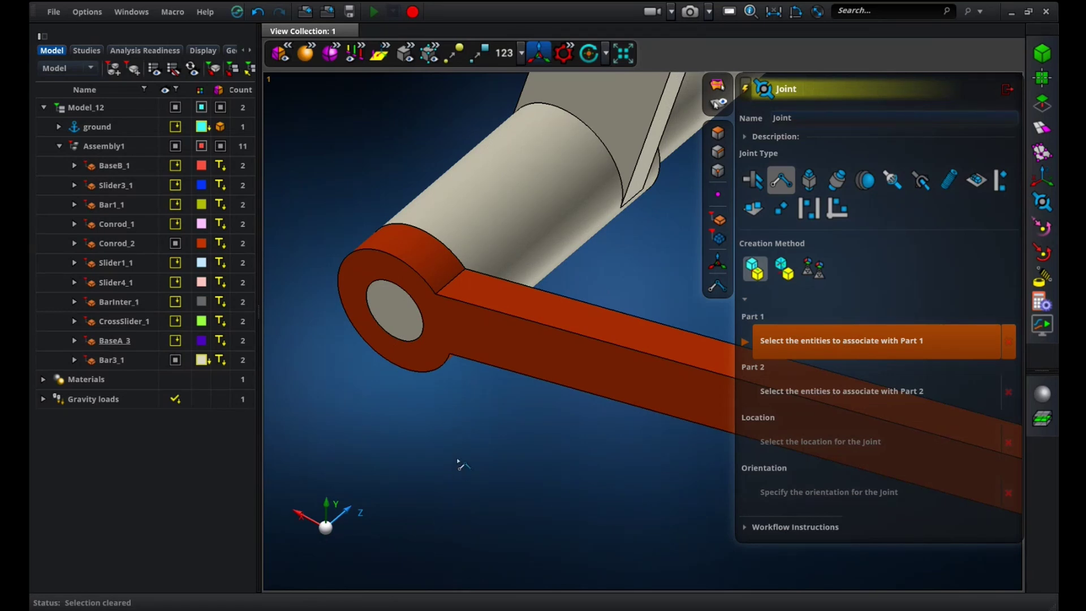
middle_click_drag(477, 451, 462, 448)
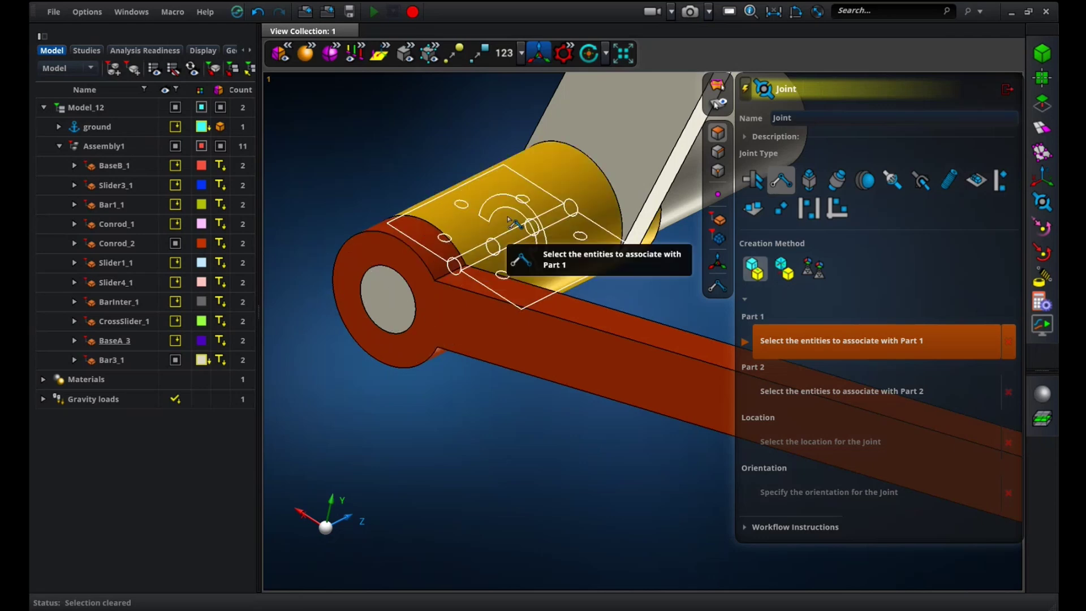
scroll(549, 481, "up", 2)
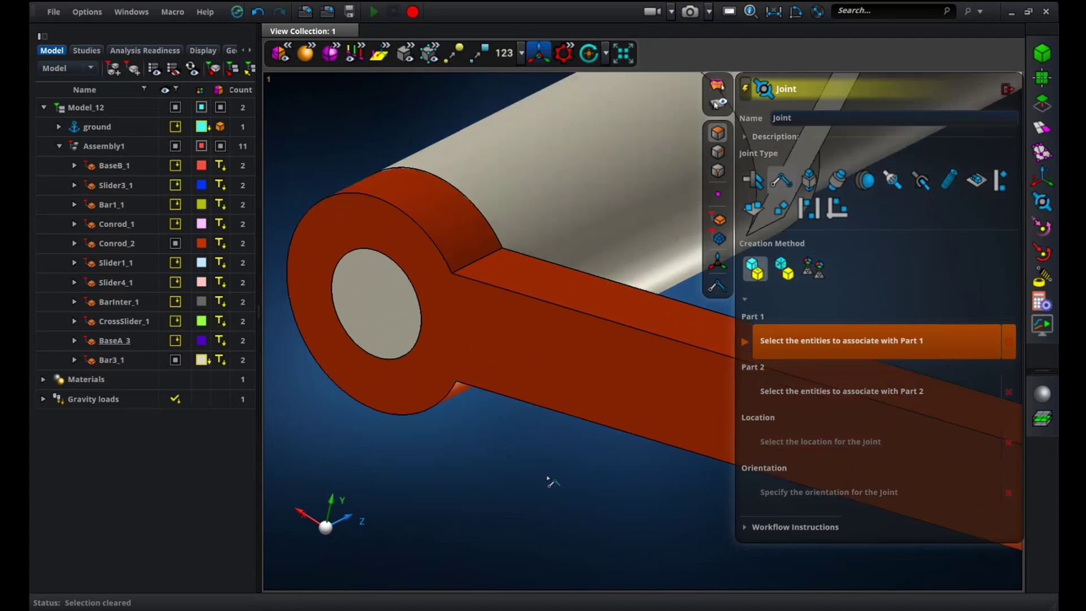
left_click(575, 210)
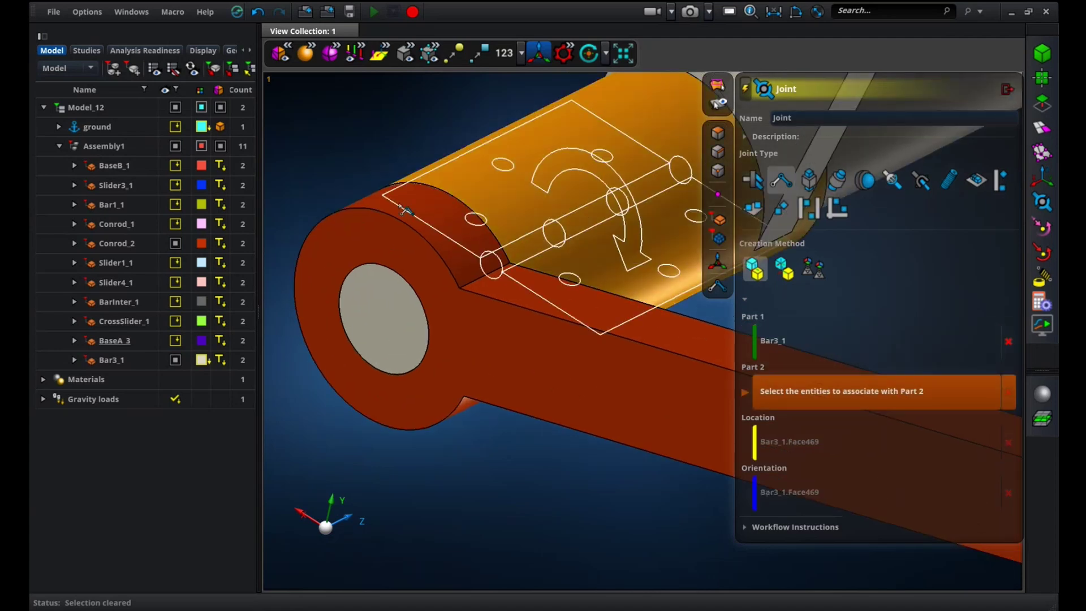
left_click(374, 209)
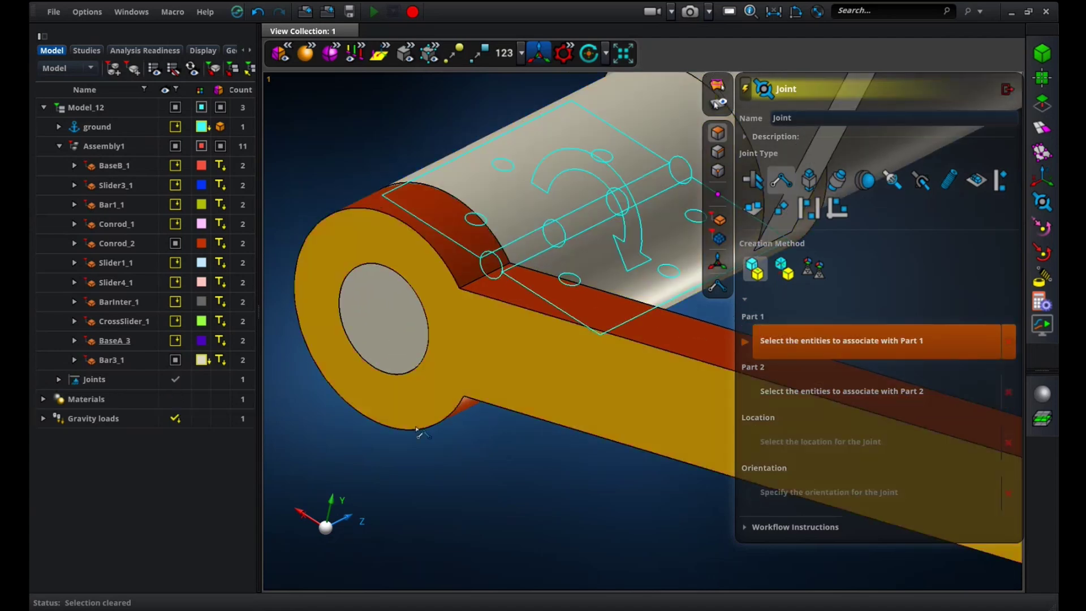
mouse_move(376, 215)
right_mouse_down()
mouse_move(448, 429)
mouse_move(376, 444)
mouse_move(385, 493)
mouse_move(380, 439)
mouse_move(456, 412)
mouse_move(431, 413)
mouse_move(419, 453)
right_mouse_up()
scroll(450, 424, "up", 3)
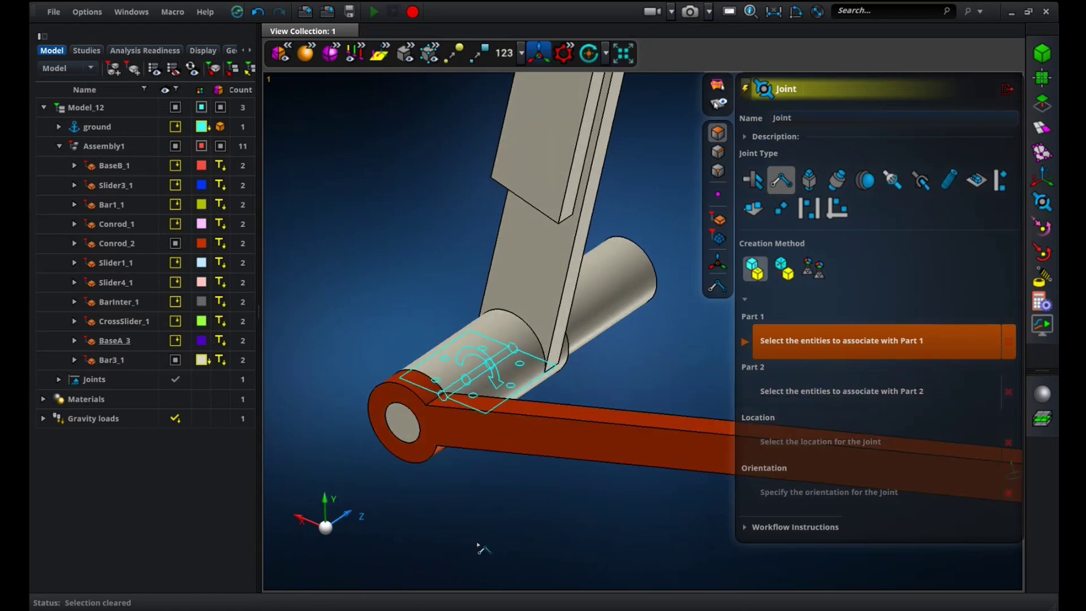
left_click(1007, 91)
Try a 2.5D hex mesh on Conrod_2 with a 10 mm mesh size, and undo it.
middle_click_drag(699, 335, 706, 258)
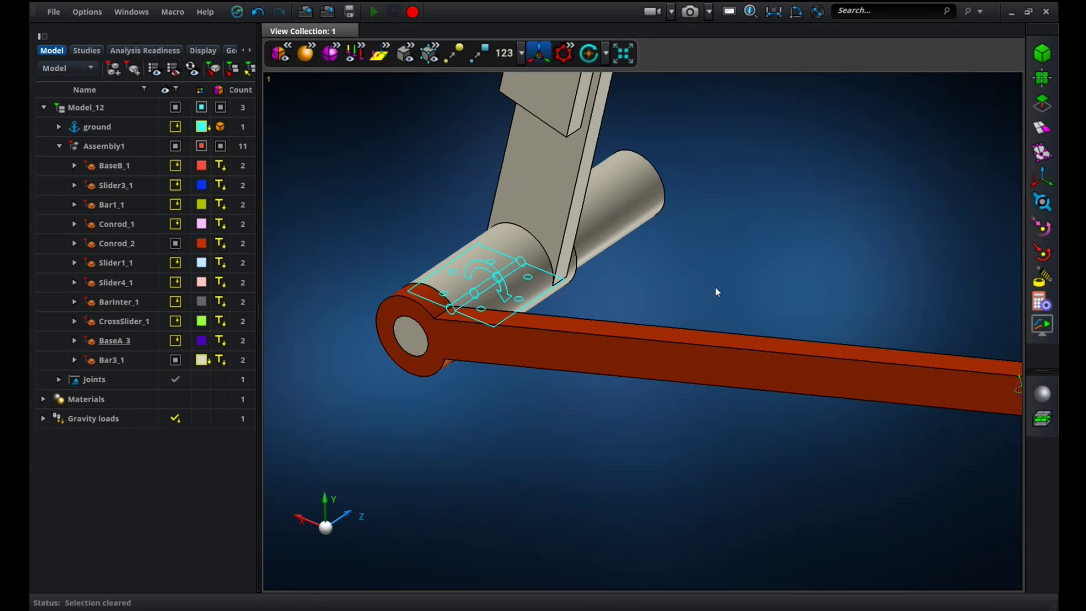
middle_click_drag(721, 293, 650, 274)
scroll(679, 283, "down", 3)
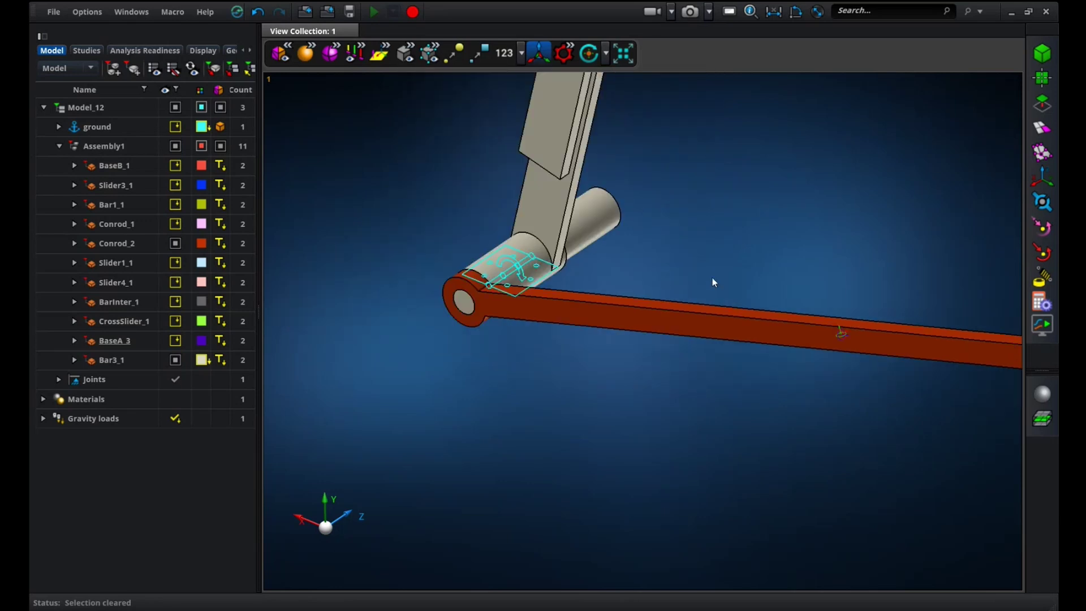
scroll(820, 289, "up", 5)
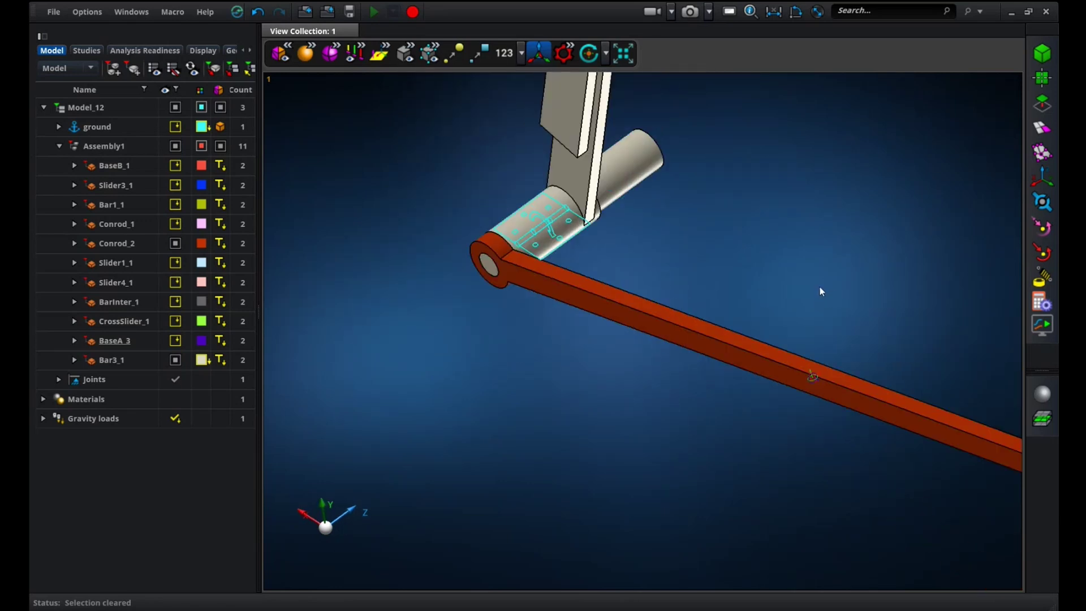
left_click(1042, 130)
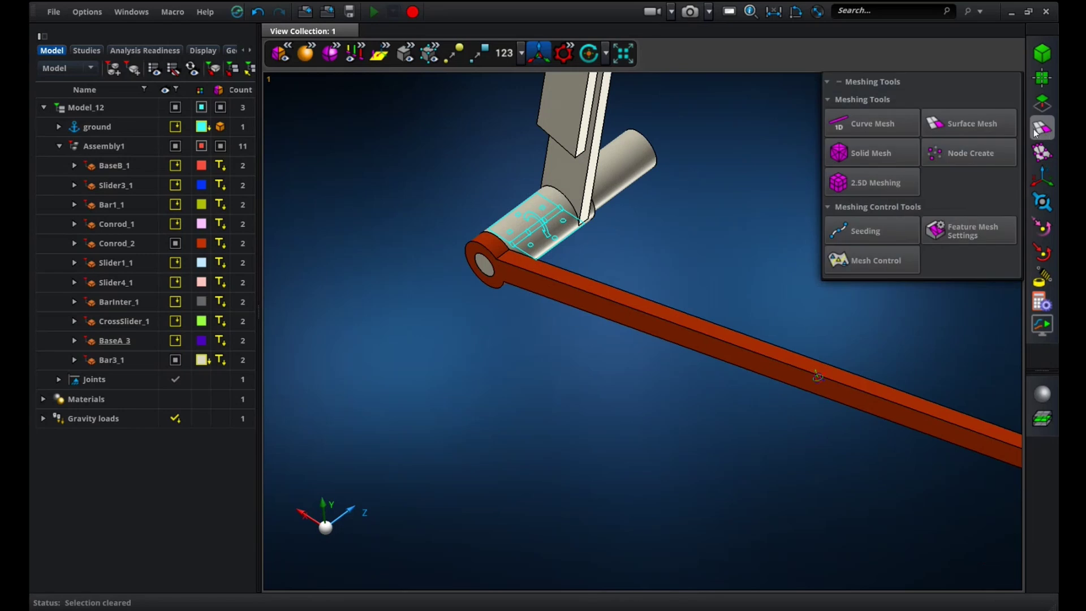
left_click(871, 180)
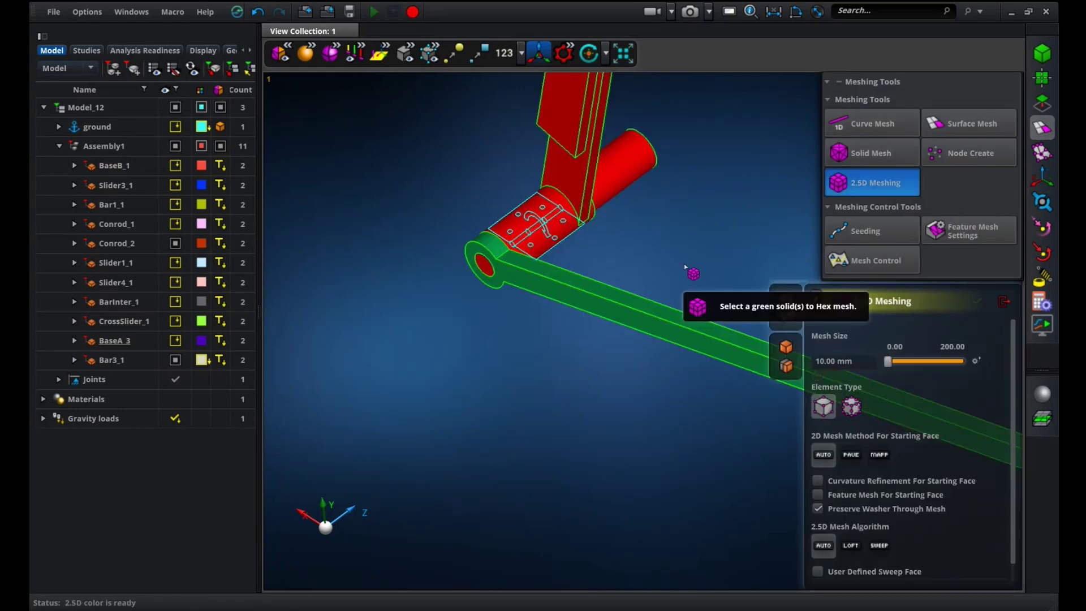
scroll(691, 272, "down", 3)
middle_click_drag(712, 259, 481, 250)
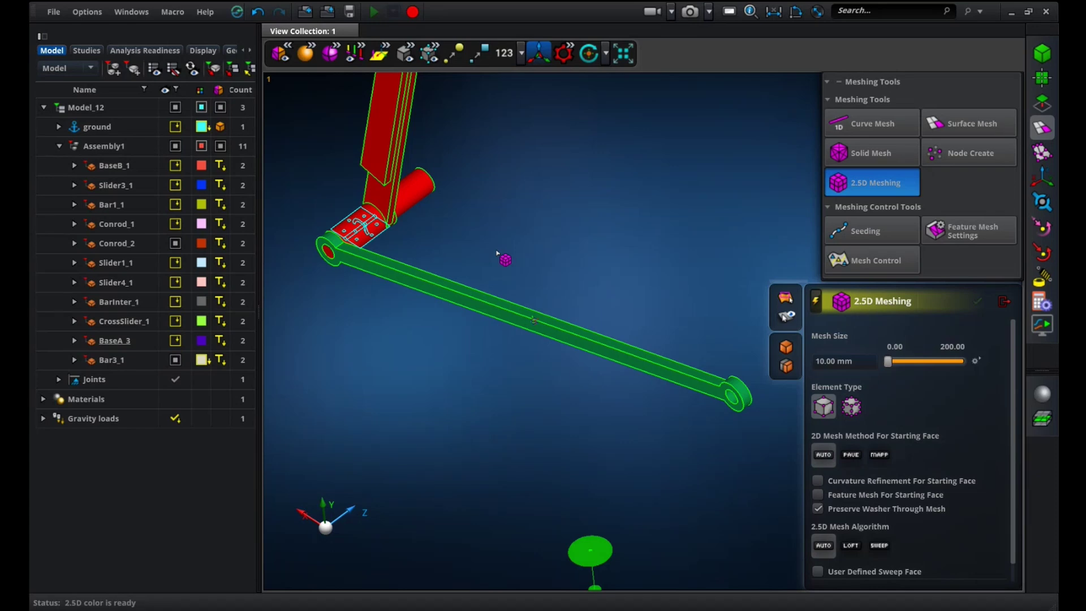
left_click(430, 291)
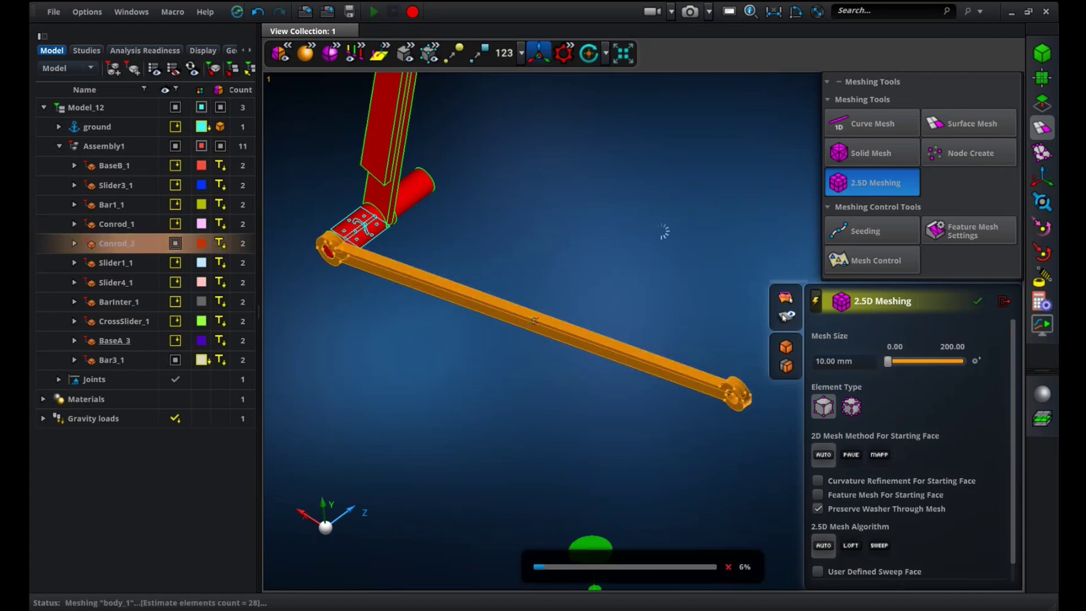
right_click_drag(689, 262, 673, 283)
scroll(672, 283, "up", 3)
left_click(258, 12)
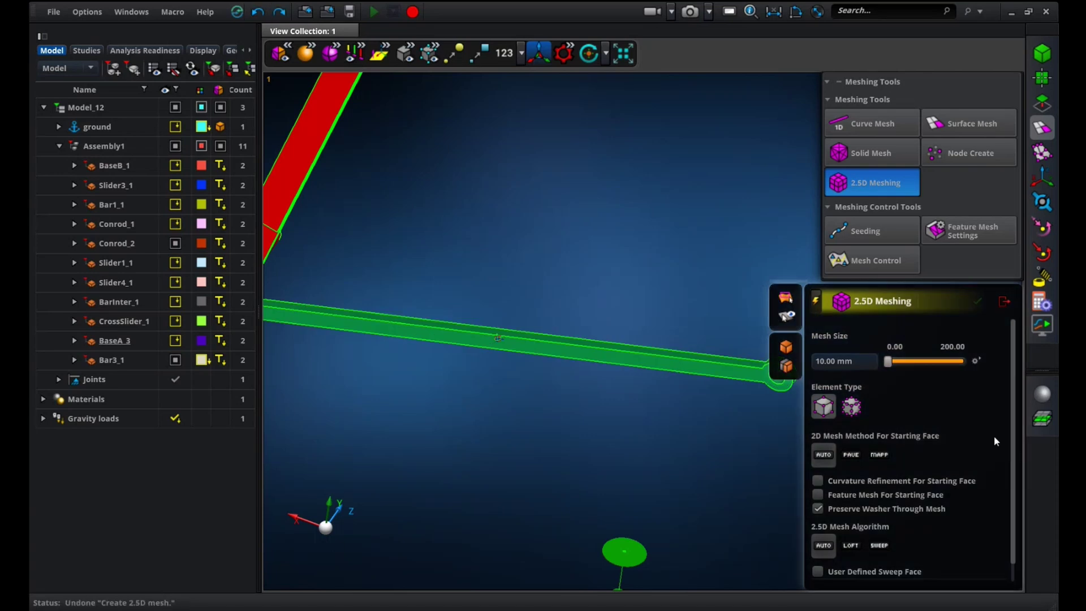
Set the 2.5D mesh size to 2 mm and hex mesh Conrod_2.
left_click(856, 366)
type("2")
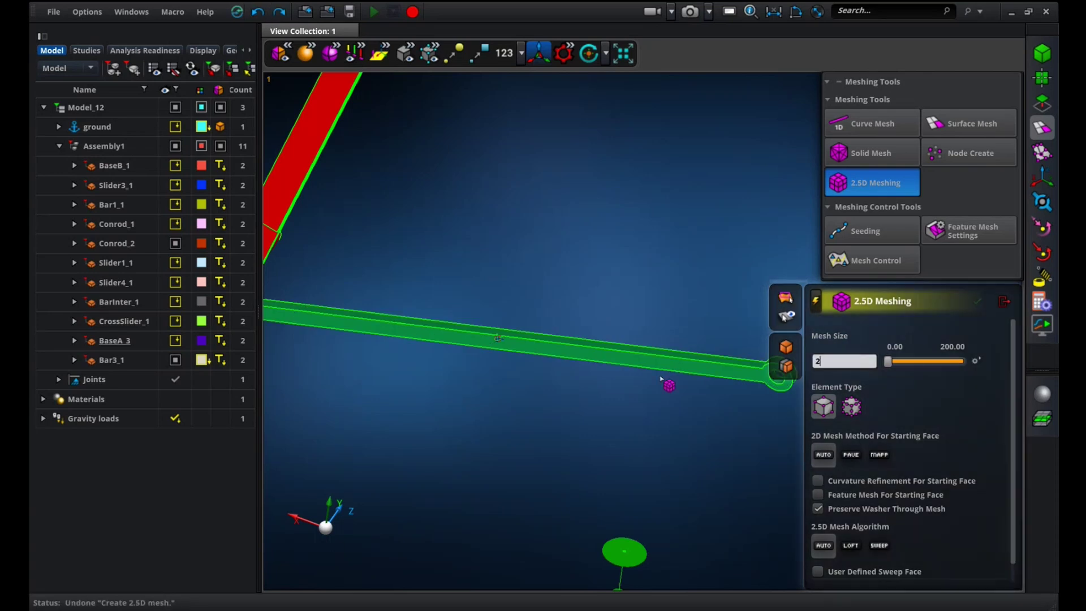
left_click(666, 376)
scroll(682, 288, "down", 3)
right_click_drag(682, 288, 650, 310)
left_click(999, 303)
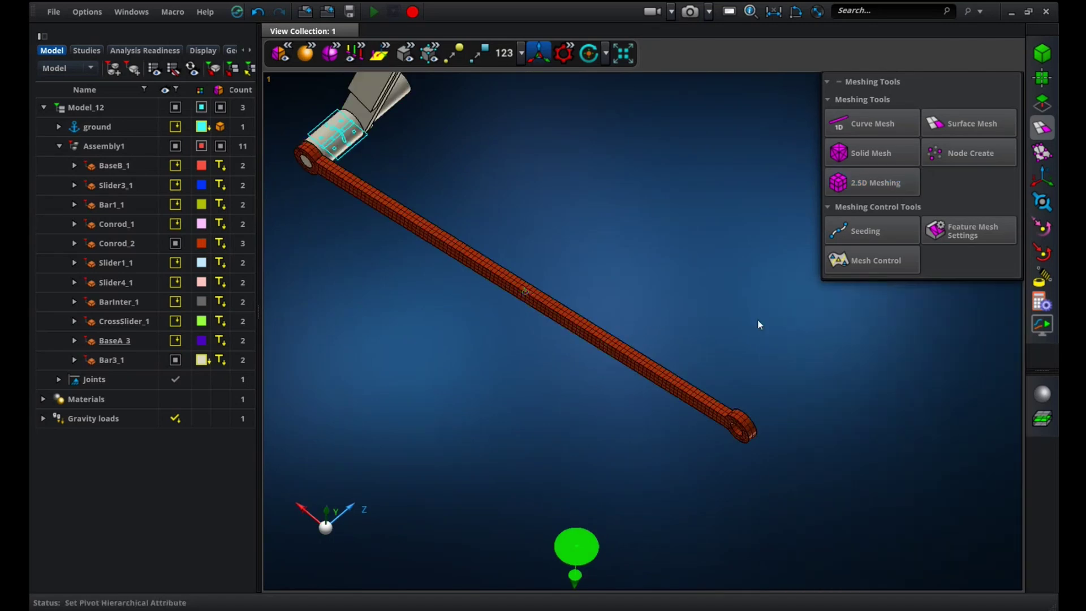
scroll(722, 344, "up", 3)
mouse_move(722, 344)
right_mouse_down()
mouse_move(728, 317)
mouse_move(691, 328)
mouse_move(712, 338)
right_mouse_up()
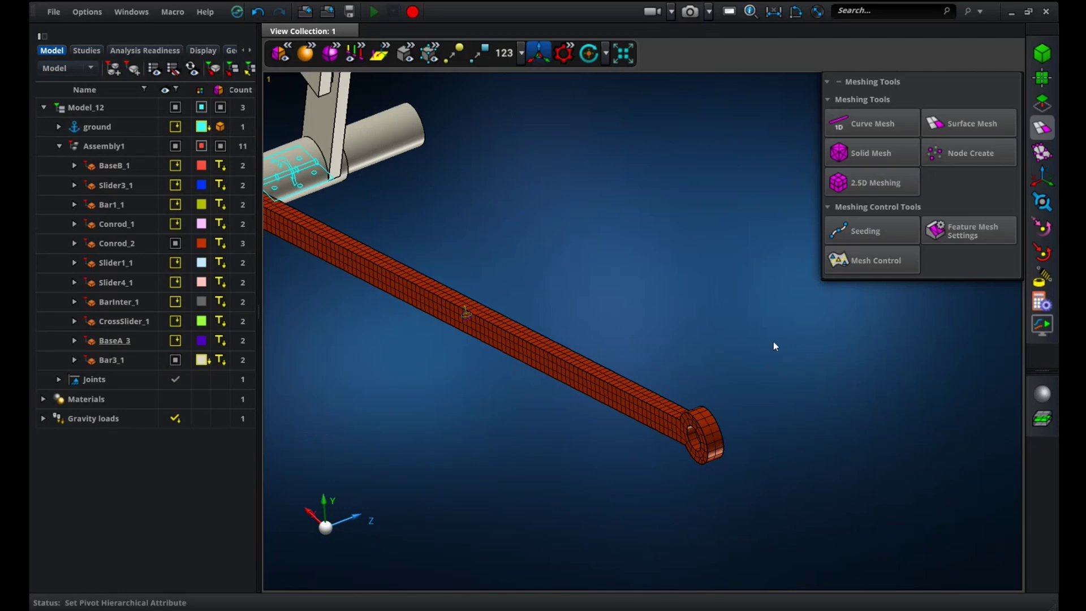
Review the geometry editing tools, including the description of the Defeature tool.
scroll(805, 391, "down", 3)
left_click(1045, 105)
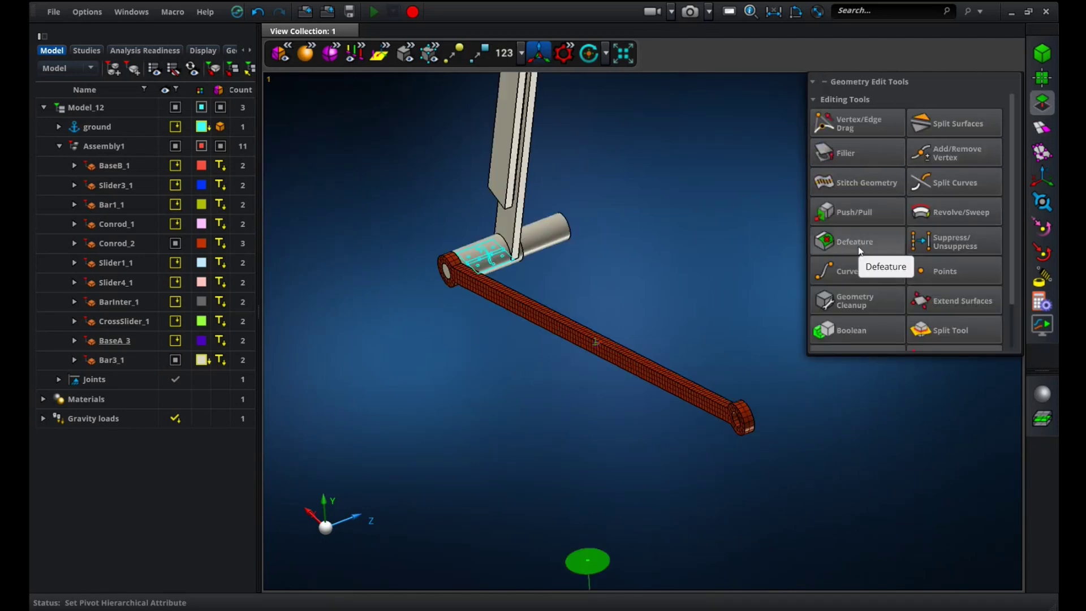
mouse_move(861, 251)
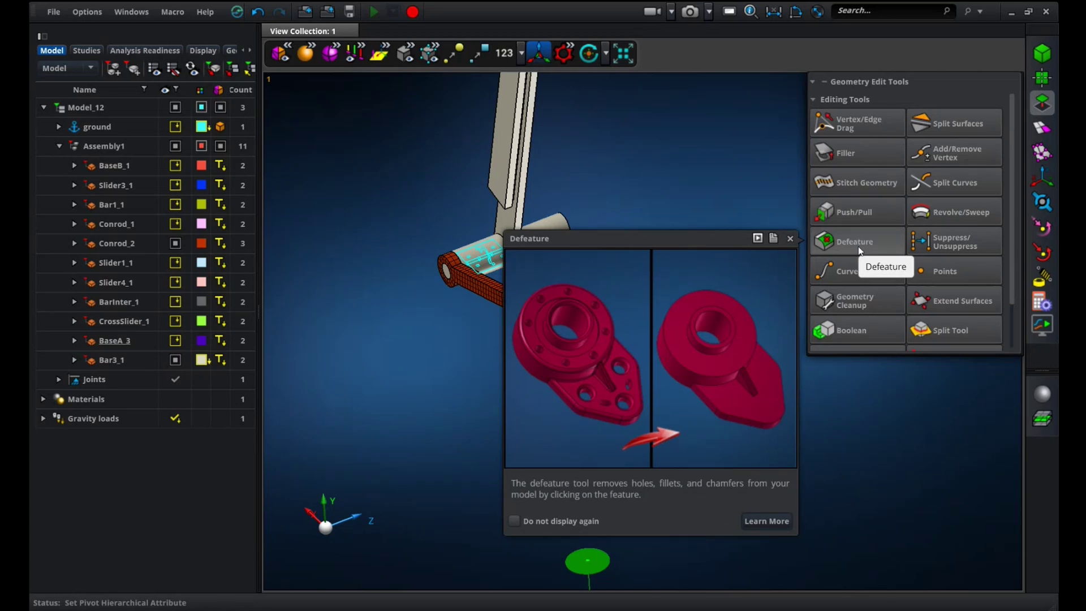
mouse_move(860, 307)
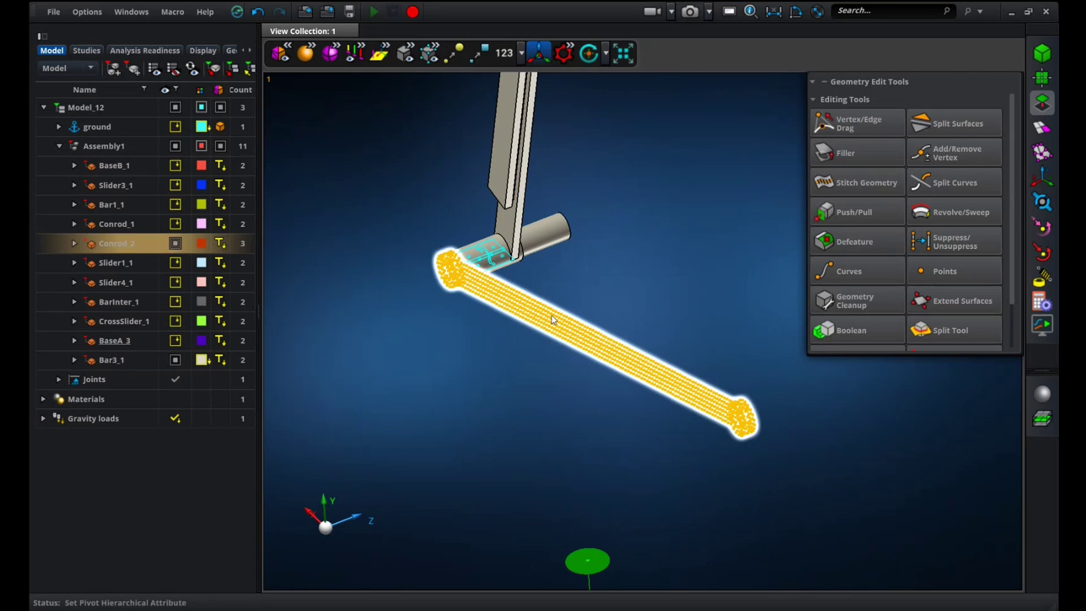
Check which flexible part options are offered for creating a part representation of Conrod_2.
left_click(103, 245)
right_click(103, 245)
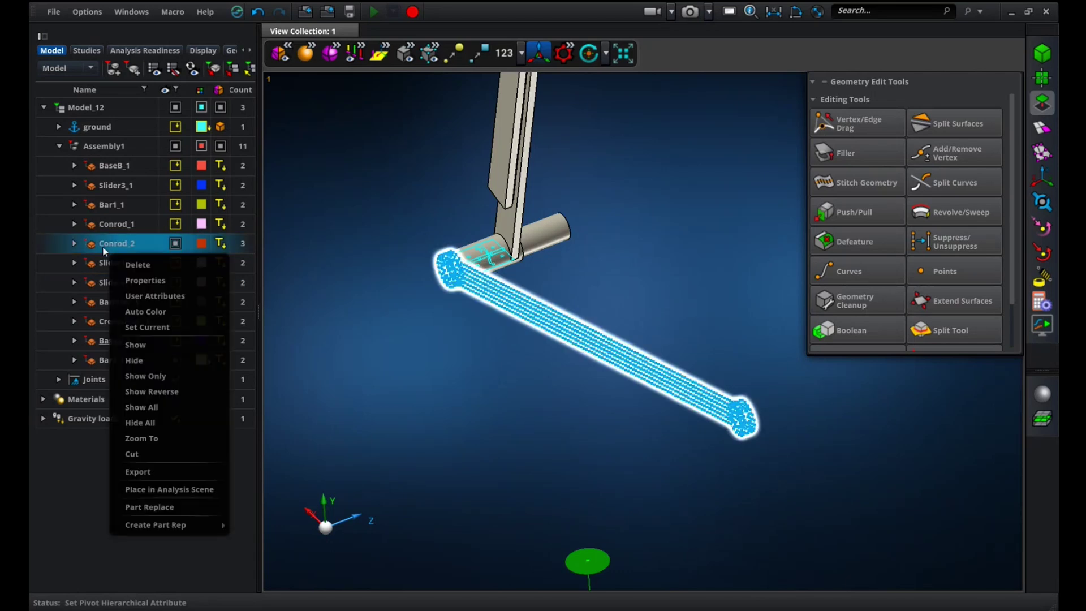
mouse_move(191, 528)
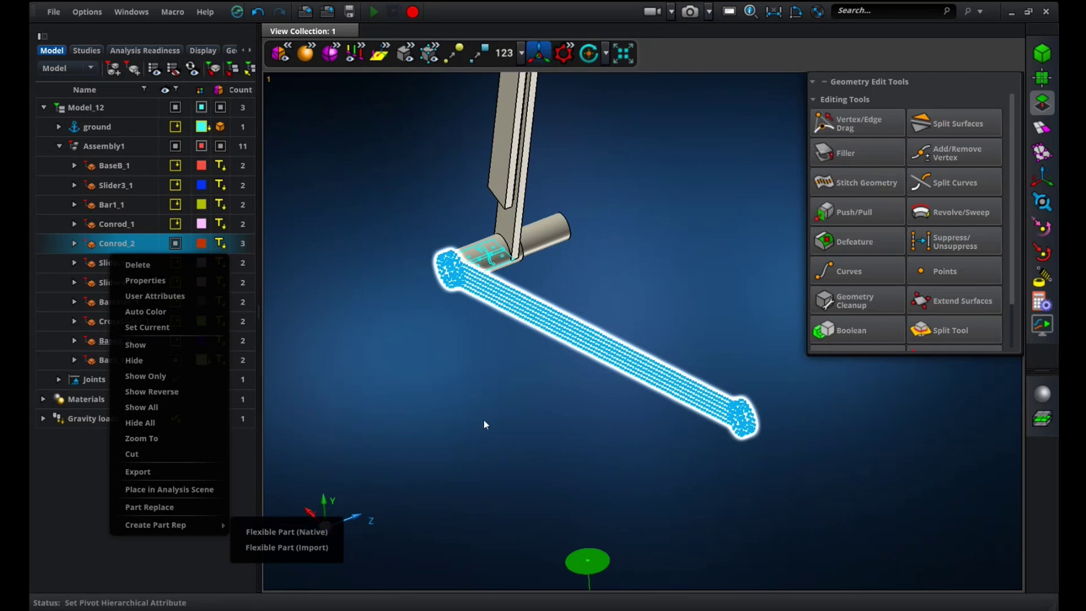
left_click(476, 336)
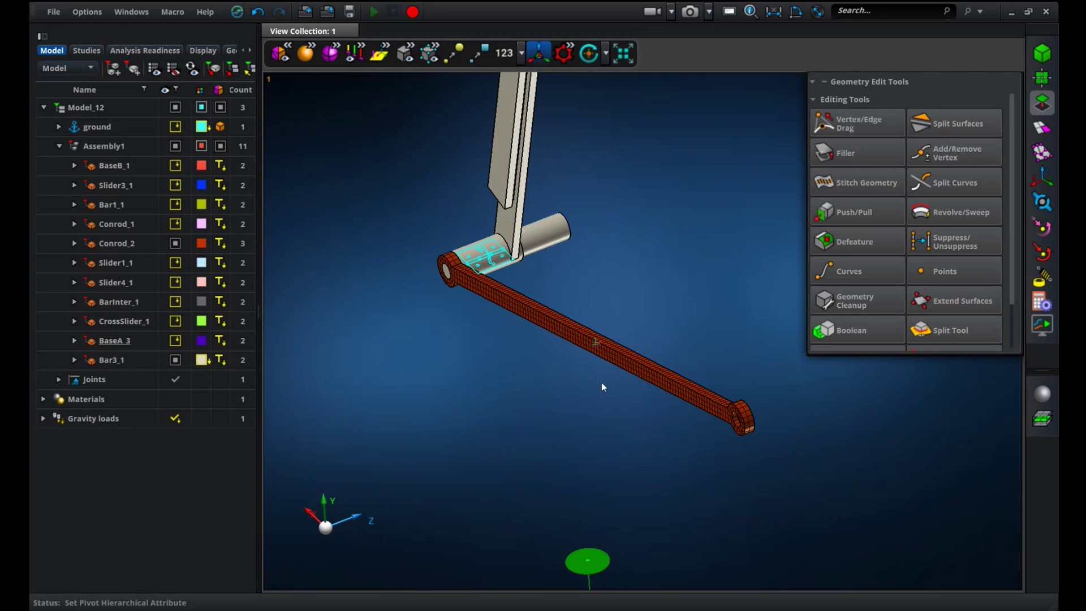
Expand Conrod_2 and its finite-element part representation in a widened model tree, and examine the body and mesh it contains.
scroll(705, 418, "up", 5)
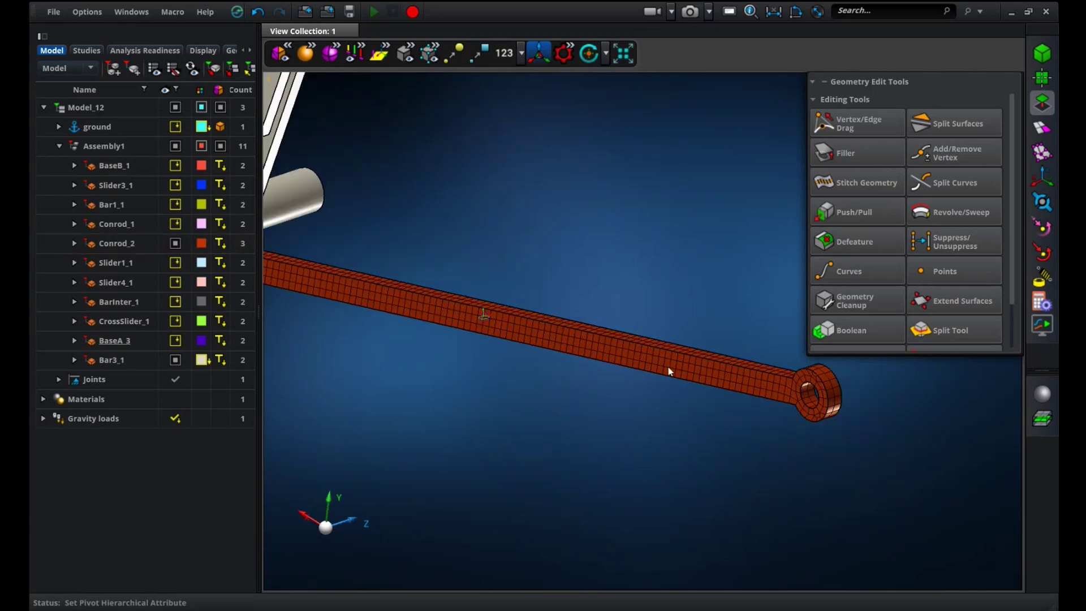
middle_click_drag(668, 367, 636, 398)
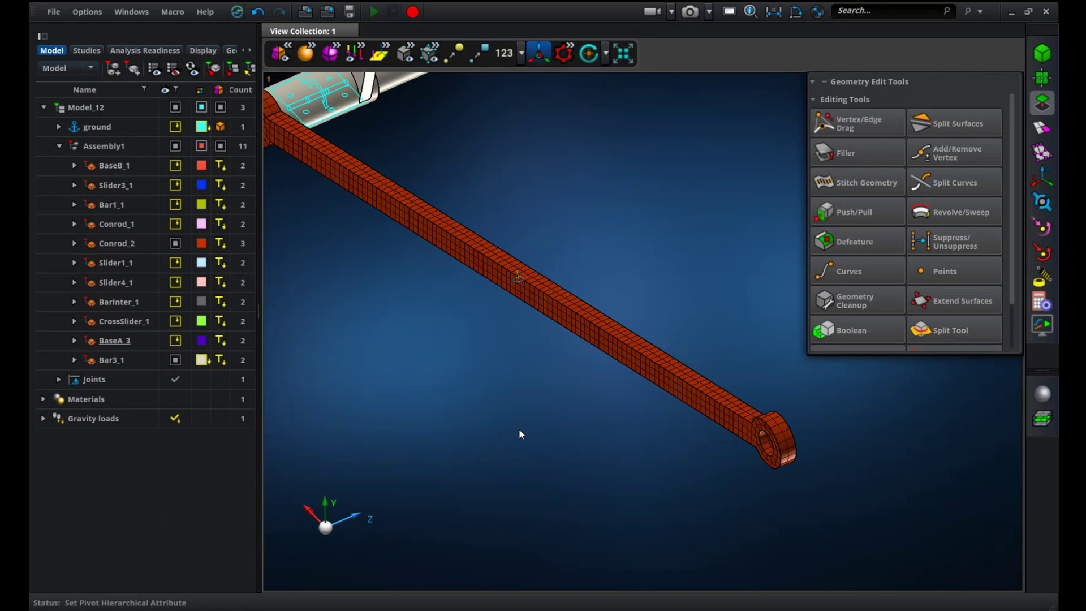
scroll(520, 429, "up", 3)
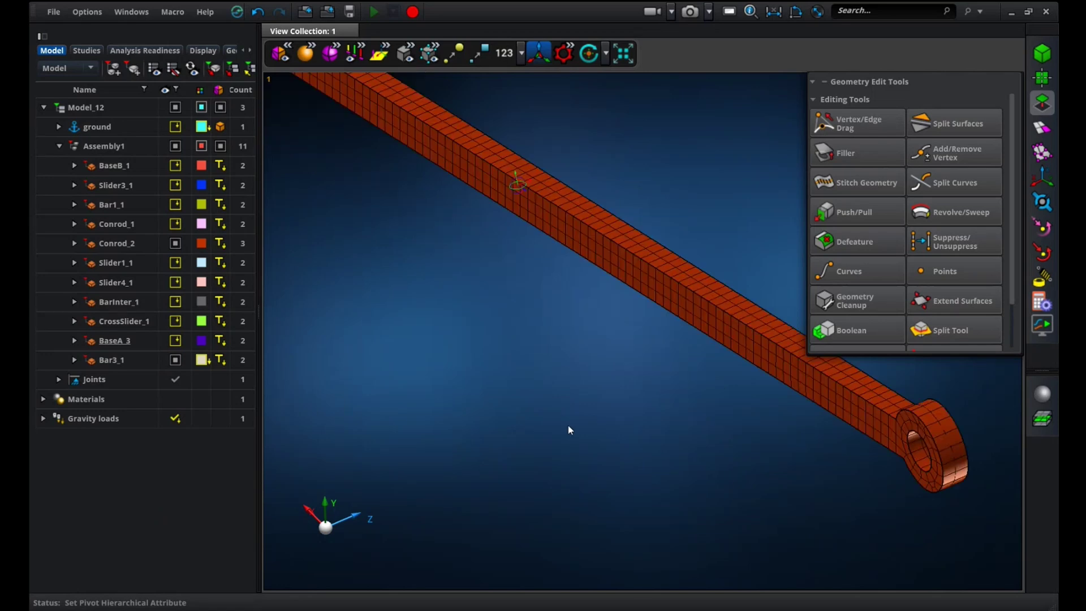
scroll(571, 426, "down", 3)
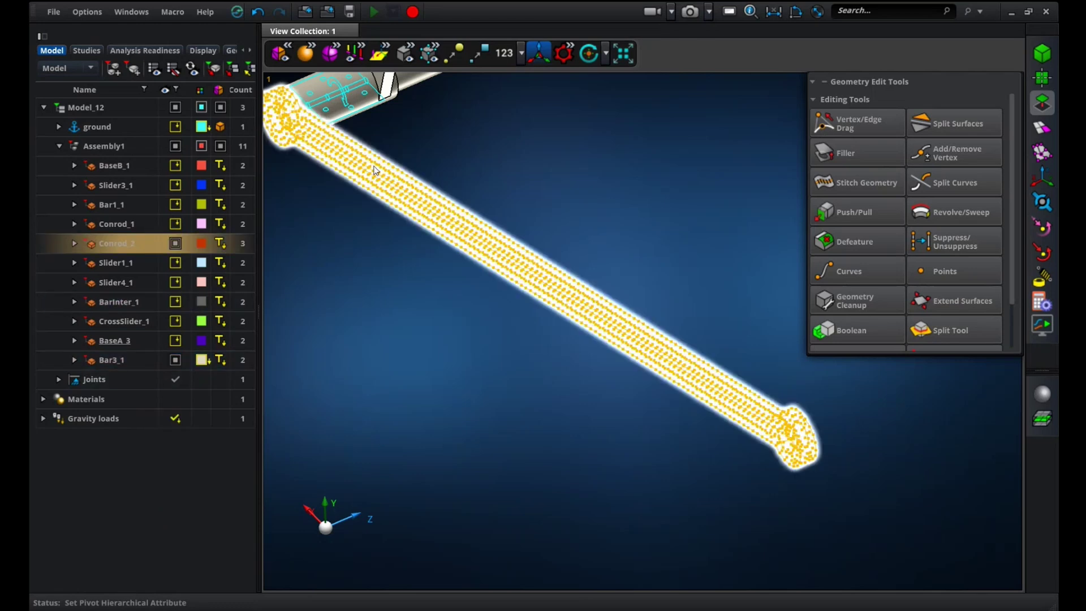
double_click(84, 251)
left_click(83, 252, "ctrl")
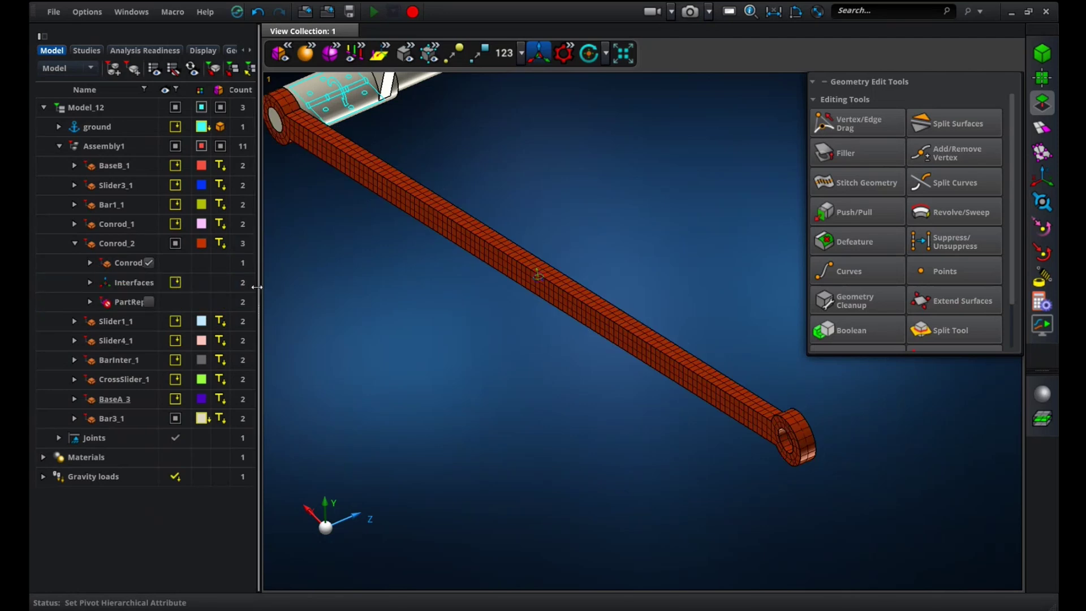
left_click_drag(261, 286, 315, 286)
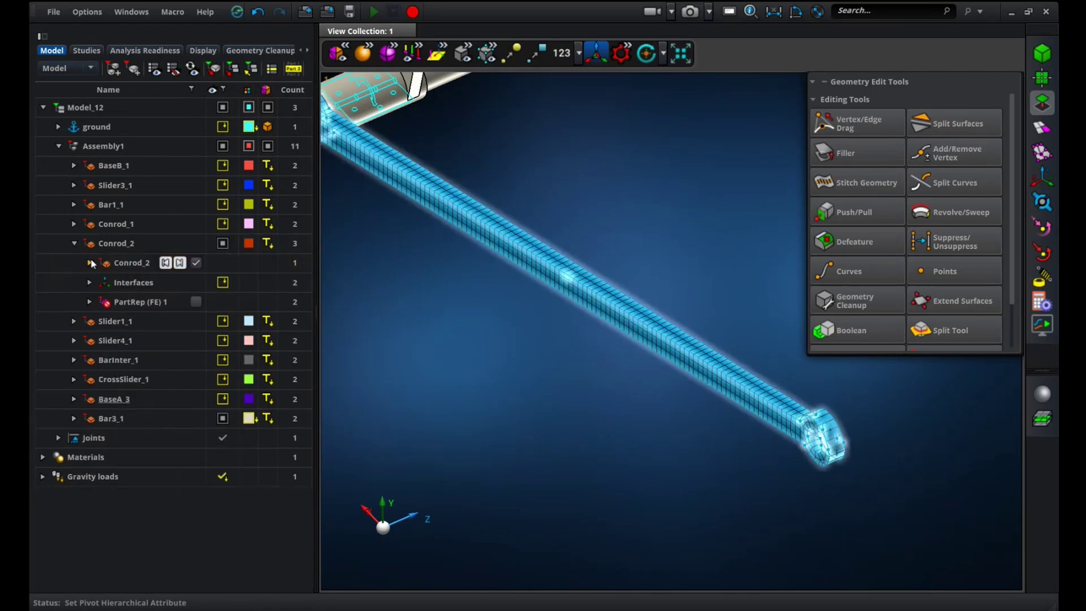
left_click(89, 302)
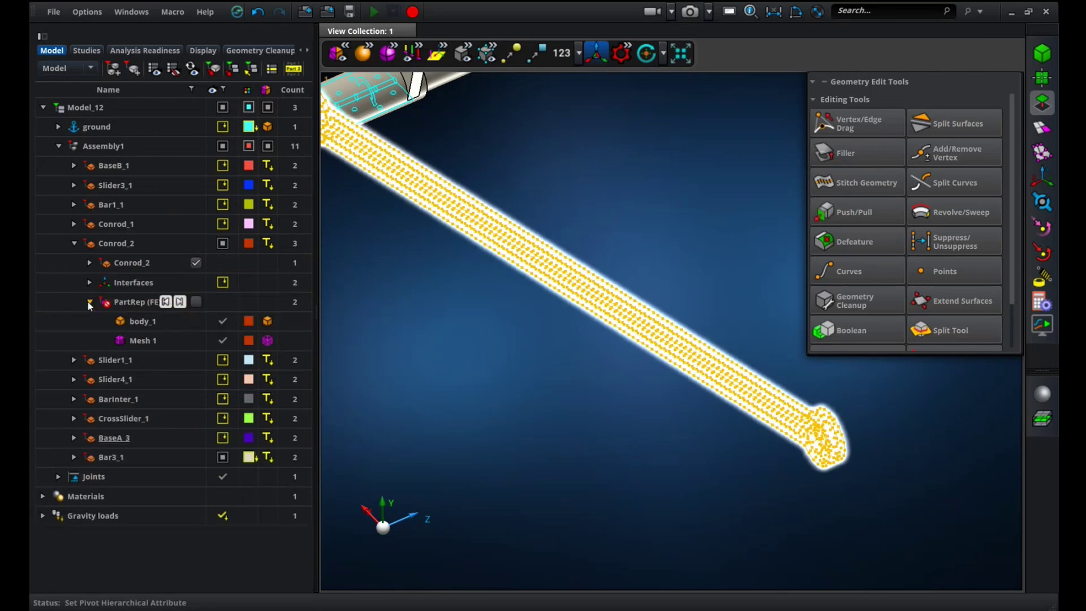
scroll(586, 396, "down", 3)
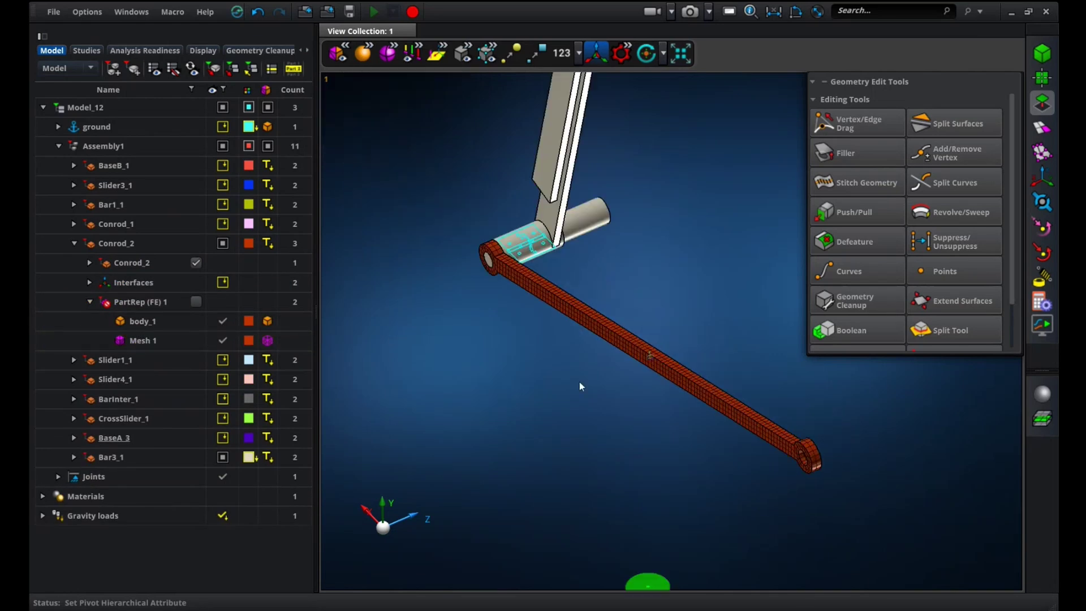
scroll(580, 386, "up", 3)
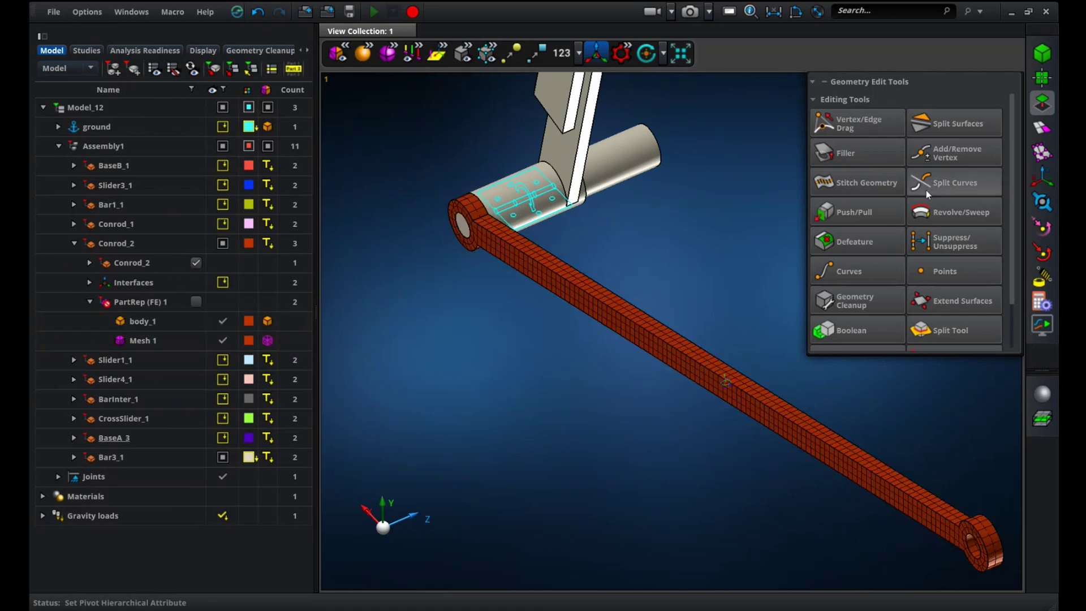
Widen Conrod_2 by pulling its long flat side face outward with Push/Pull, and highlight Mesh 1 to inspect the mesh.
scroll(501, 229, "up", 3)
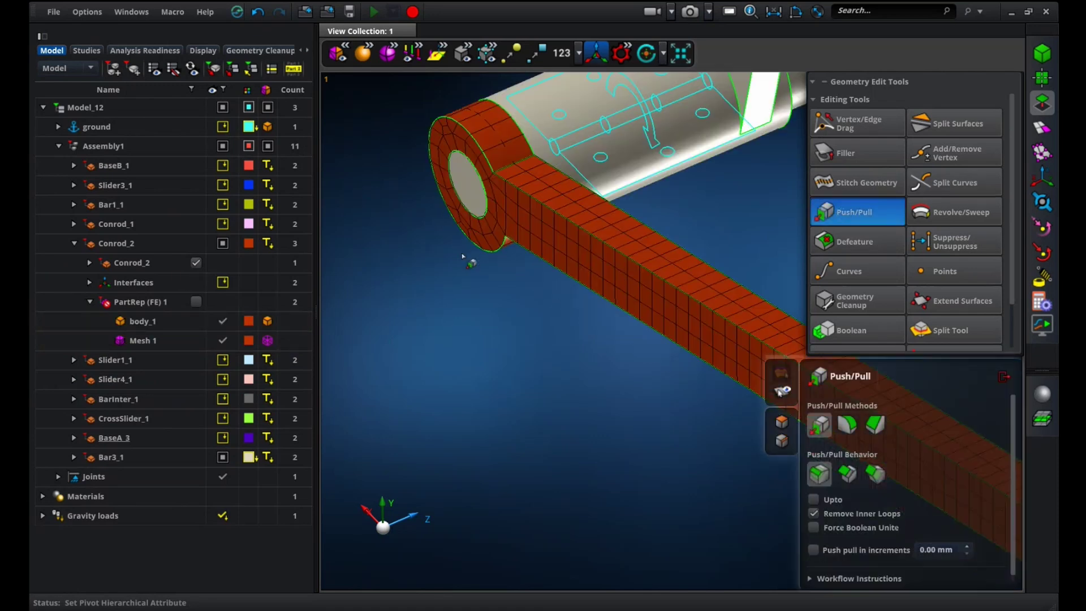
left_click(547, 234)
left_click_drag(547, 234, 433, 287)
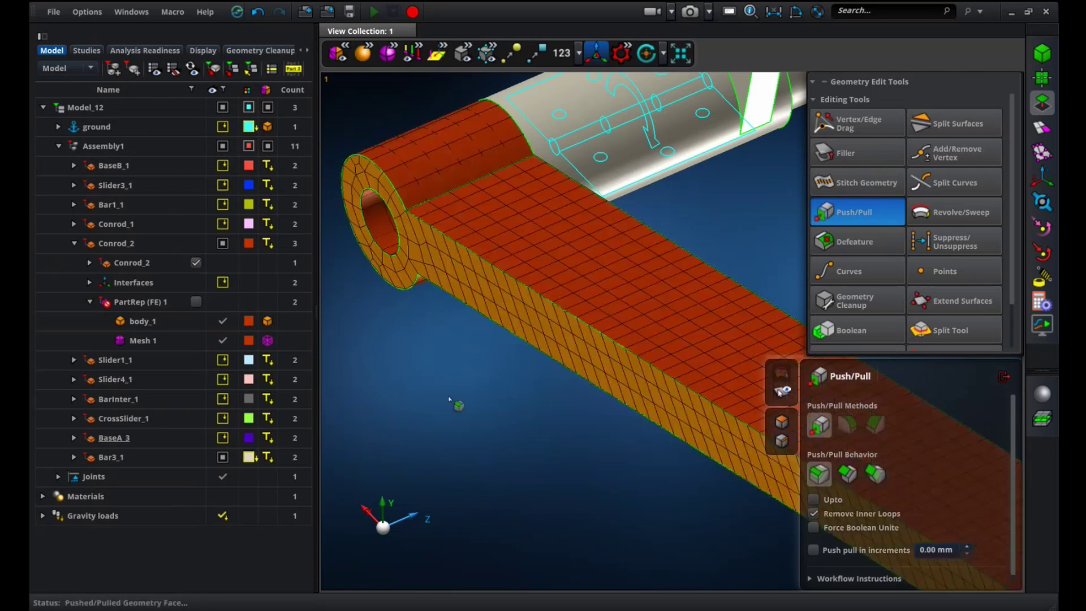
scroll(407, 351, "down", 5)
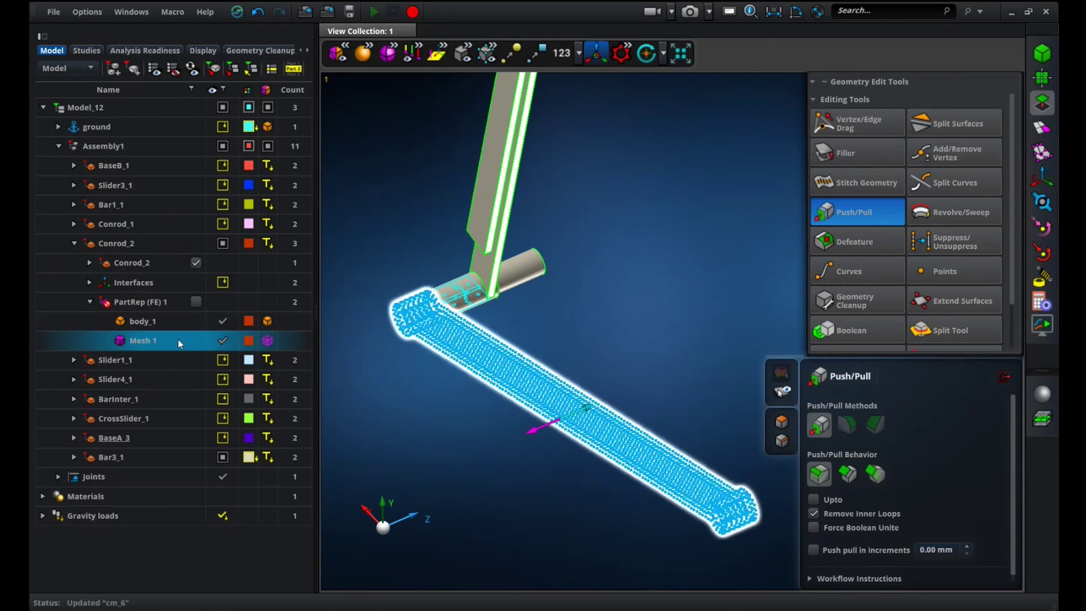
left_click(444, 431)
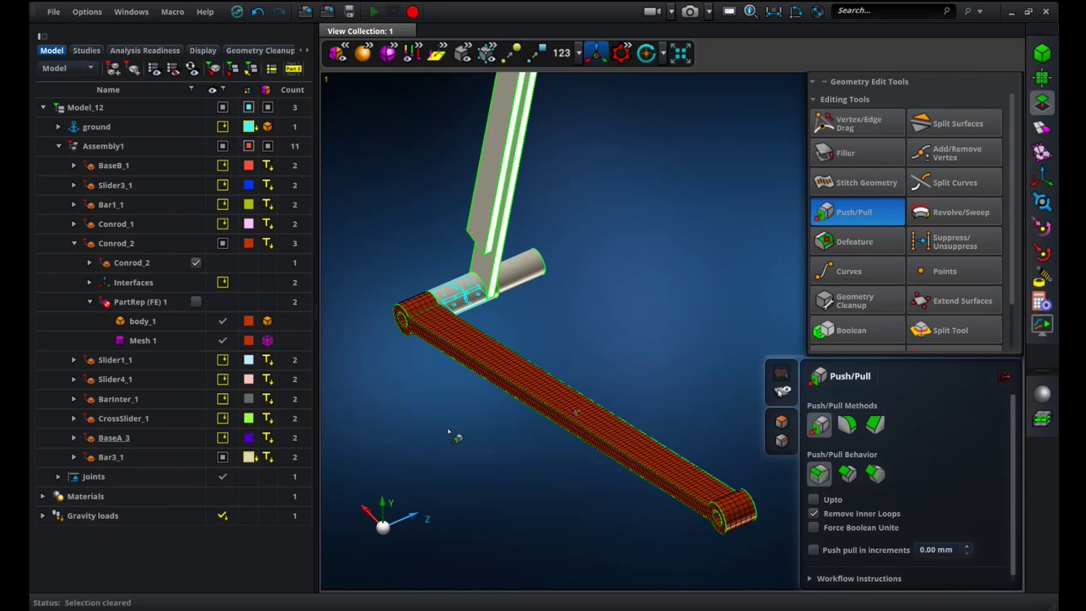
Shrink the hole at Conrod_2's free end with Push/Pull at 1.00 mm, highlight Mesh 1 to inspect it, and exit the tool.
scroll(766, 545, "up", 5)
scroll(735, 531, "up", 5)
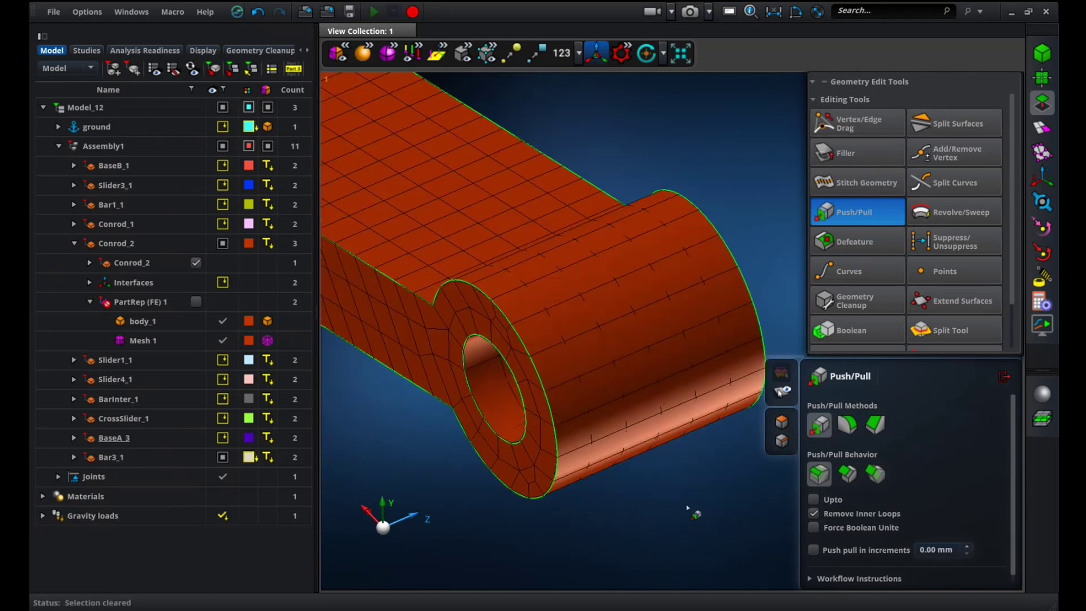
left_click(503, 418)
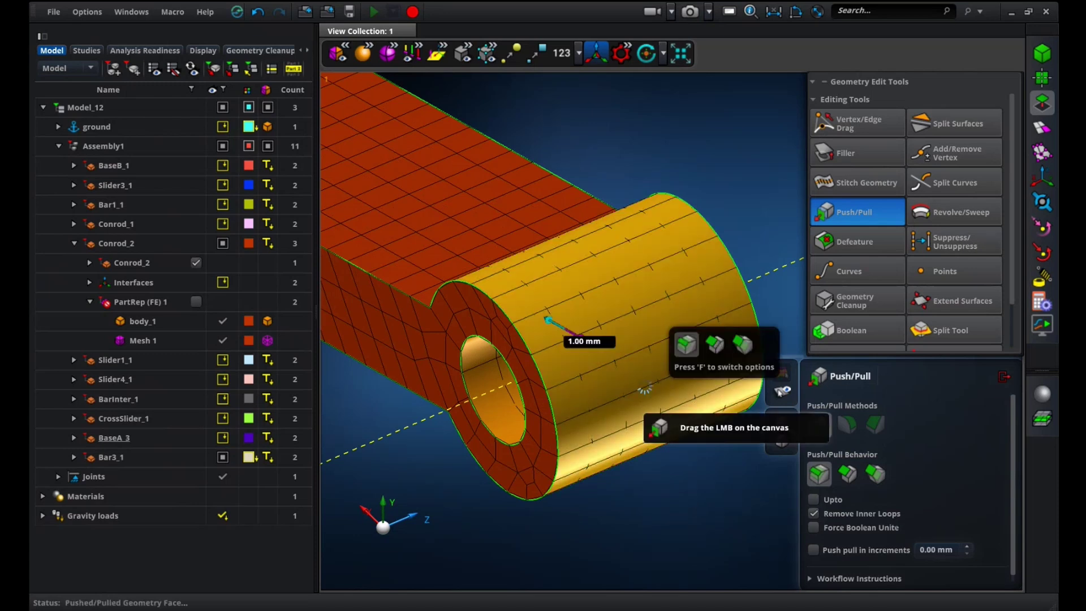
left_click(644, 386)
scroll(644, 385, "down", 5)
right_click_drag(643, 385, 633, 226)
left_click(184, 340)
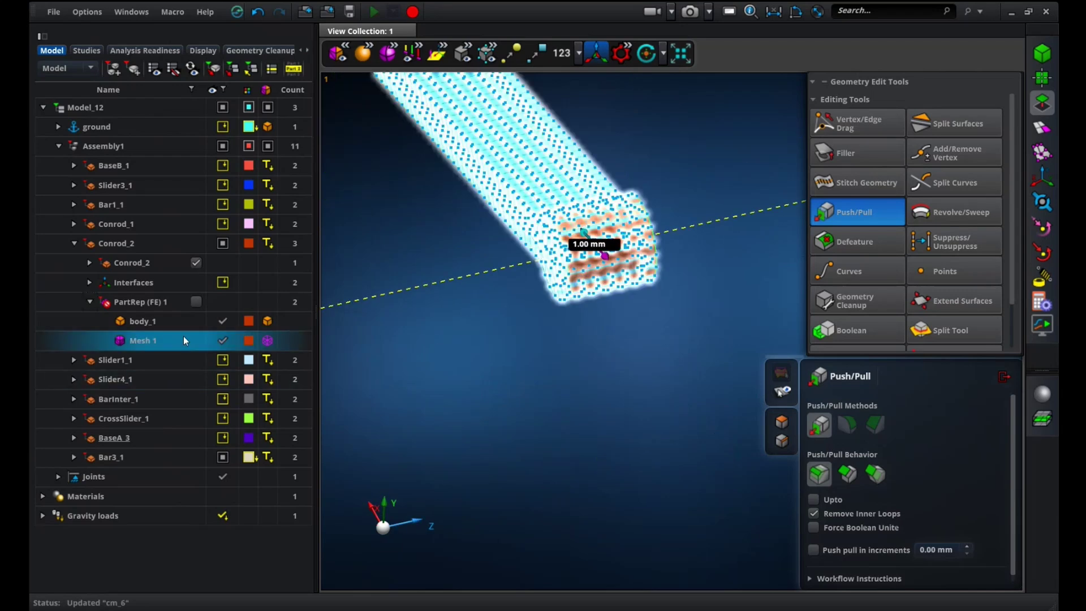
left_click(436, 405)
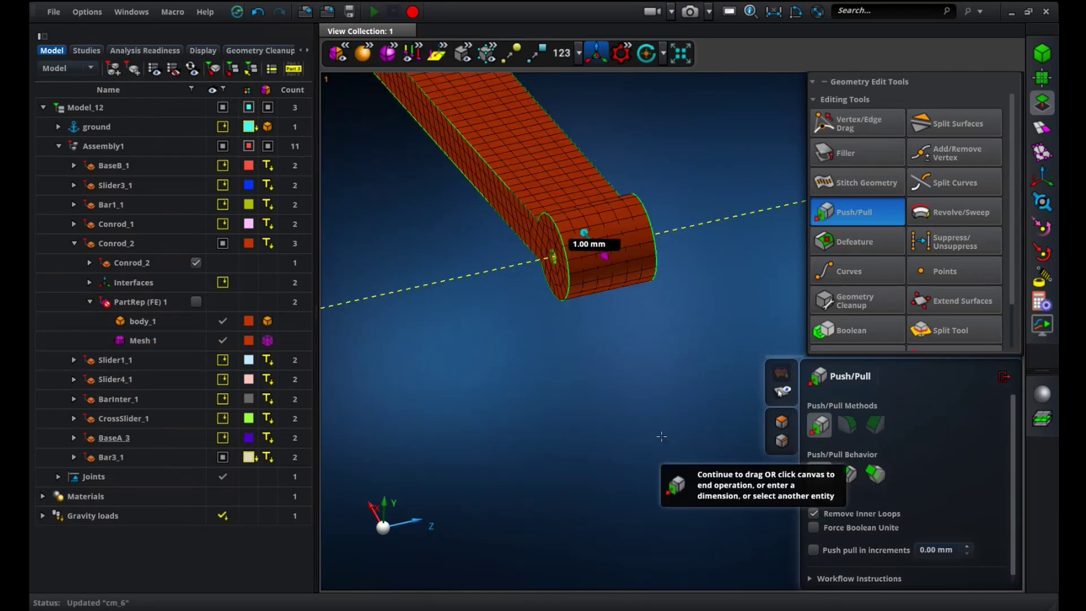
scroll(661, 436, "down", 5)
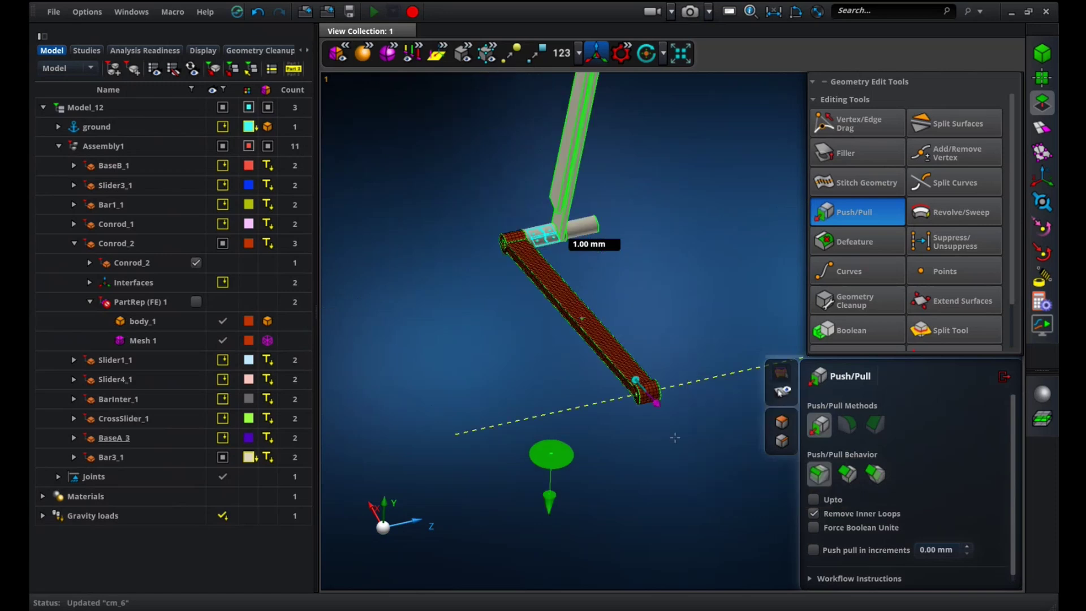
left_click(1000, 385)
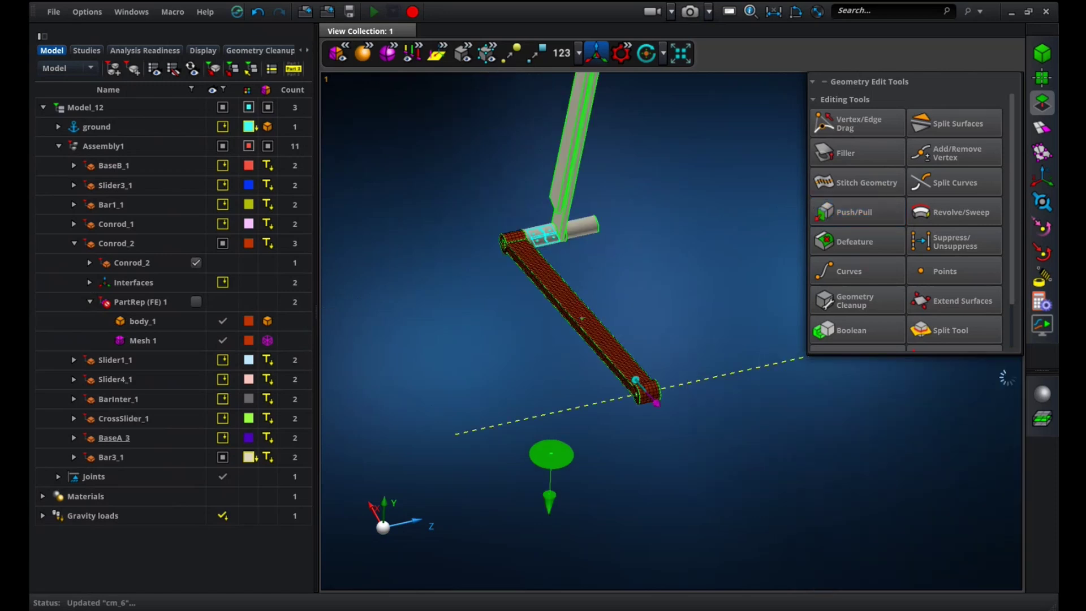
left_click(1043, 105)
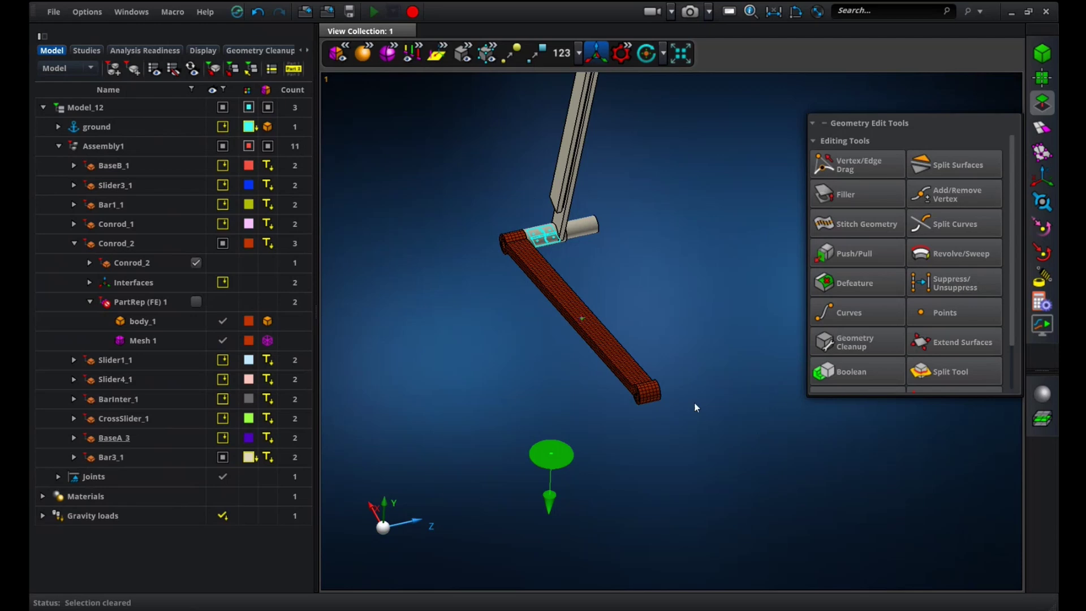